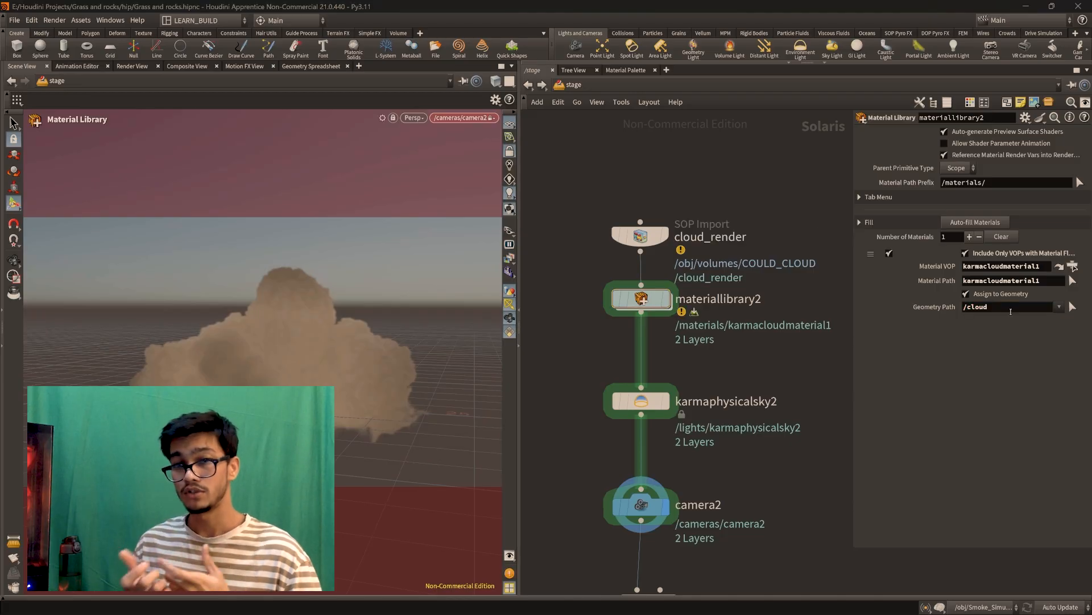
# Display the Karma Render Settings node below camera2 and switch its rendering engine to XPU
pyautogui.moveTo(810, 392); pyautogui.dragTo(845, 284, button='middle')
pyautogui.click(709, 494)
pyautogui.moveTo(651, 403); pyautogui.dragTo(681, 317, button='middle')
pyautogui.click(677, 293)
pyautogui.moveTo(620, 483); pyautogui.dragTo(596, 393, button='middle')
pyautogui.click(660, 404)
pyautogui.click(971, 209)
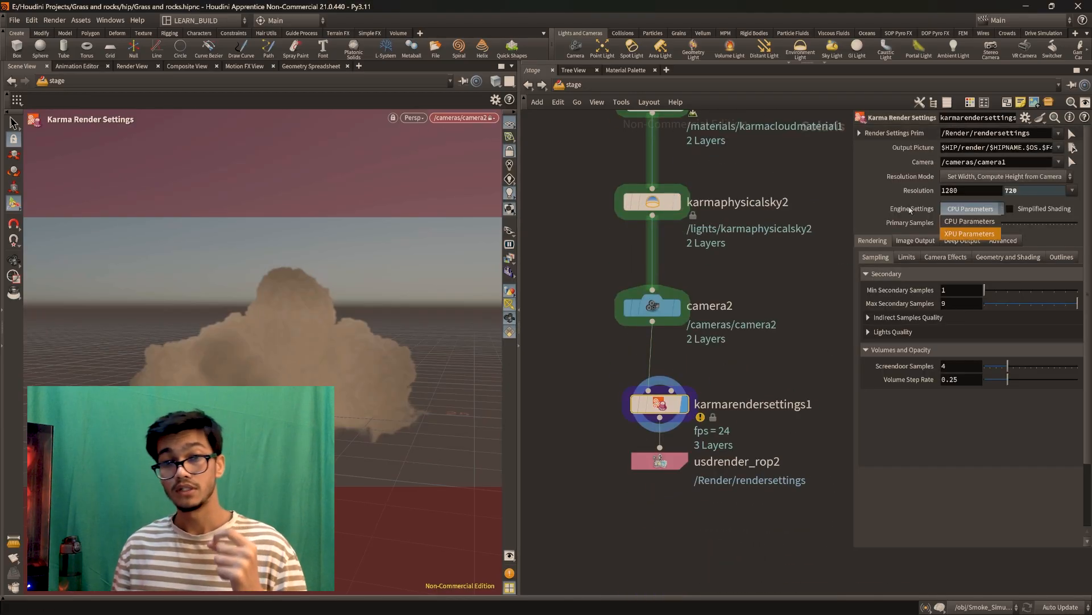
pyautogui.click(971, 234)
# Switch the scene viewport's renderer to Karma XPU
pyautogui.moveTo(745, 165); pyautogui.dragTo(781, 341, button='middle')
pyautogui.click(415, 118)
pyautogui.click(427, 144)
pyautogui.click(397, 118)
pyautogui.click(398, 157)
# Set the Karma Physical Sky's solar altitude to 66 and solar azimuth to 43
pyautogui.click(14, 260)
pyautogui.scroll(3, 275, 379)
pyautogui.keyDown('alt'); pyautogui.moveTo(275, 378); pyautogui.dragTo(313, 349); pyautogui.keyUp('alt')
pyautogui.click(697, 378)
pyautogui.click(876, 306)
pyautogui.moveTo(956, 258); pyautogui.dragTo(1000, 271)
pyautogui.write('60')
pyautogui.press('Return')
pyautogui.click(509, 124)
pyautogui.moveTo(794, 346); pyautogui.dragTo(753, 289, button='middle')
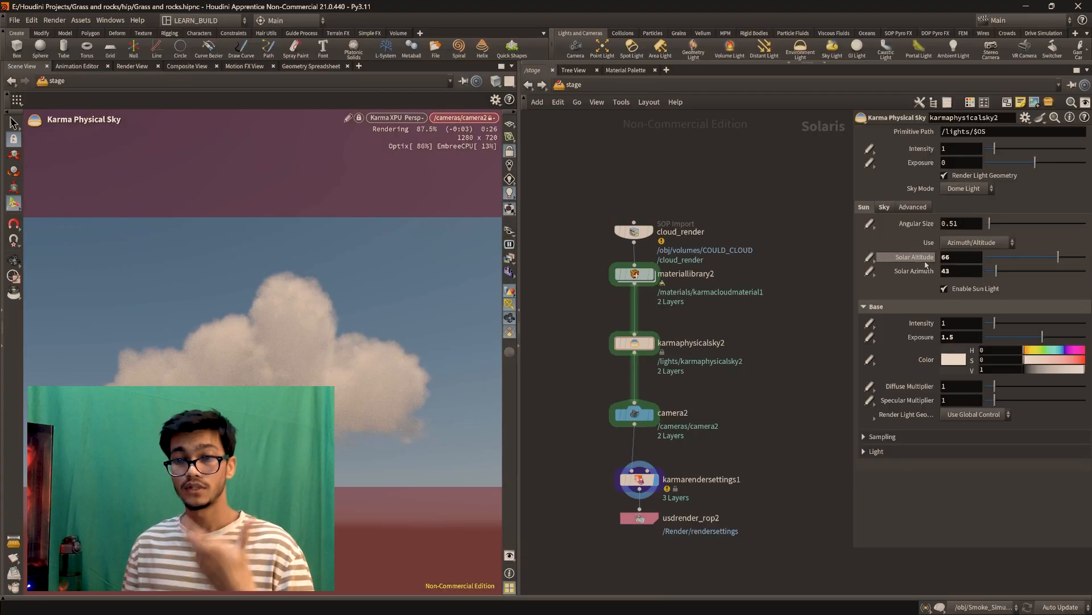
# Review the base exposure of the physical sky's sun and sky light, and open the material library node
pyautogui.doubleClick(948, 337)
pyautogui.click(885, 207)
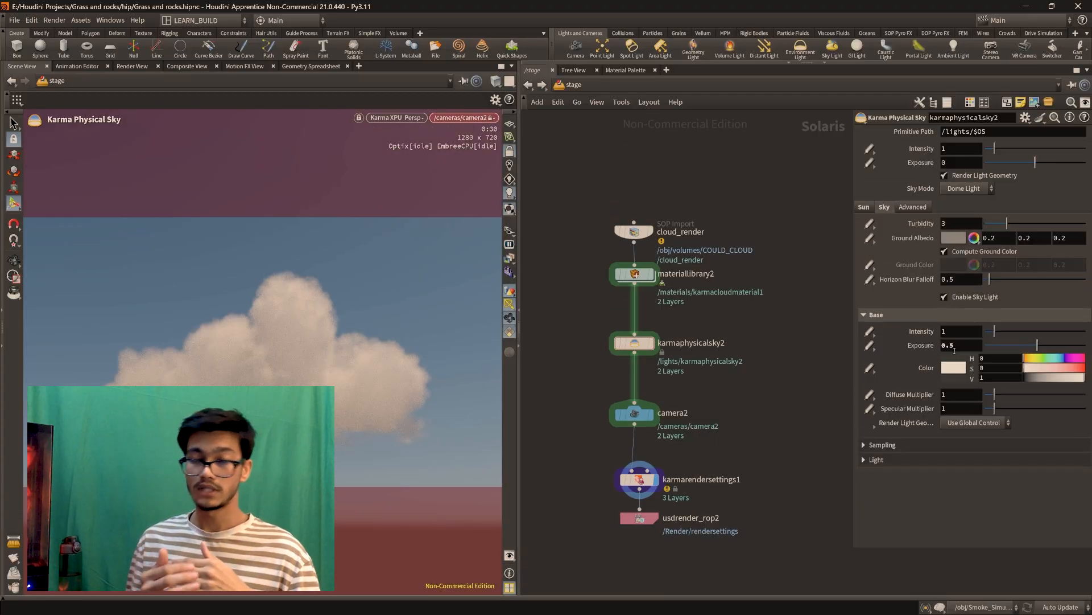
pyautogui.doubleClick(956, 347)
pyautogui.click(863, 207)
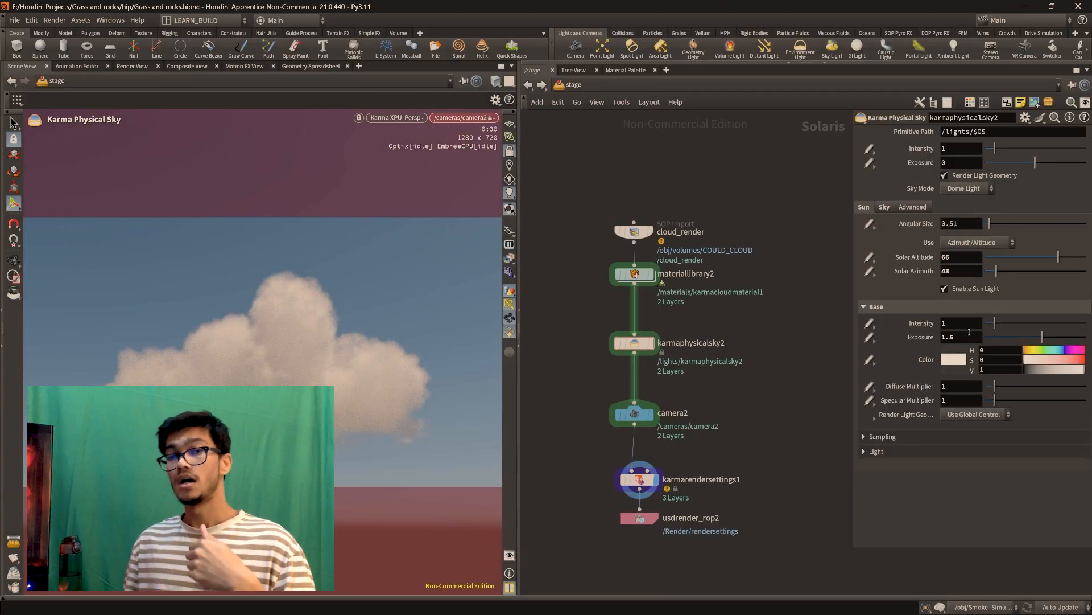
pyautogui.doubleClick(635, 274)
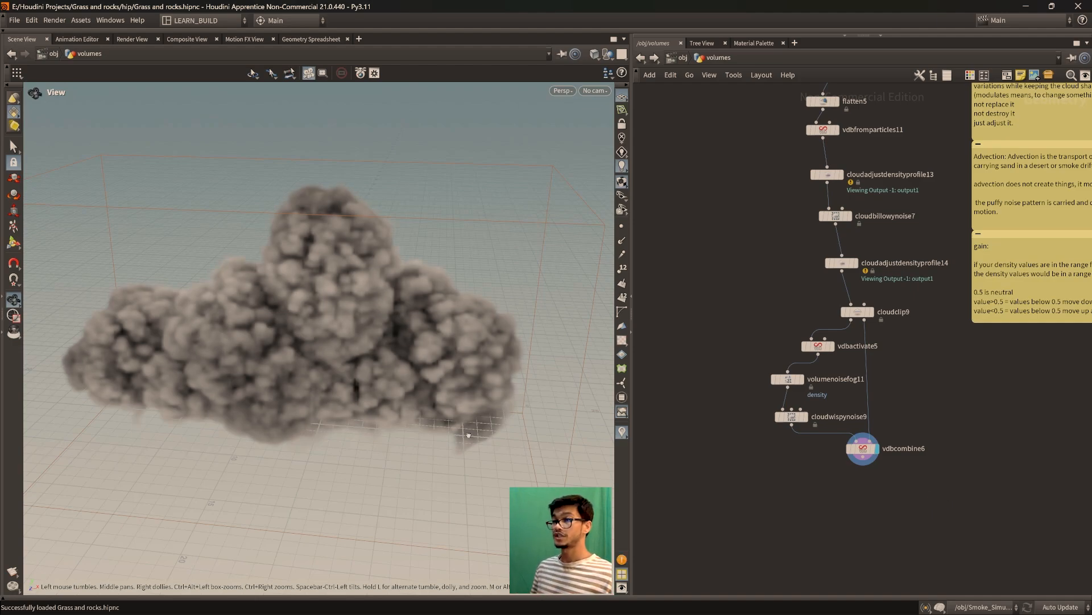
# Examine the cloud volume from several angles along with its node chain down to vdbcombine6
pyautogui.moveTo(471, 435); pyautogui.dragTo(408, 392)
pyautogui.moveTo(932, 224); pyautogui.dragTo(830, 310, button='middle')
pyautogui.scroll(-2, 877, 309)
pyautogui.scroll(1, 876, 309)
pyautogui.moveTo(907, 494); pyautogui.dragTo(928, 424, button='middle')
pyautogui.scroll(2, 851, 459)
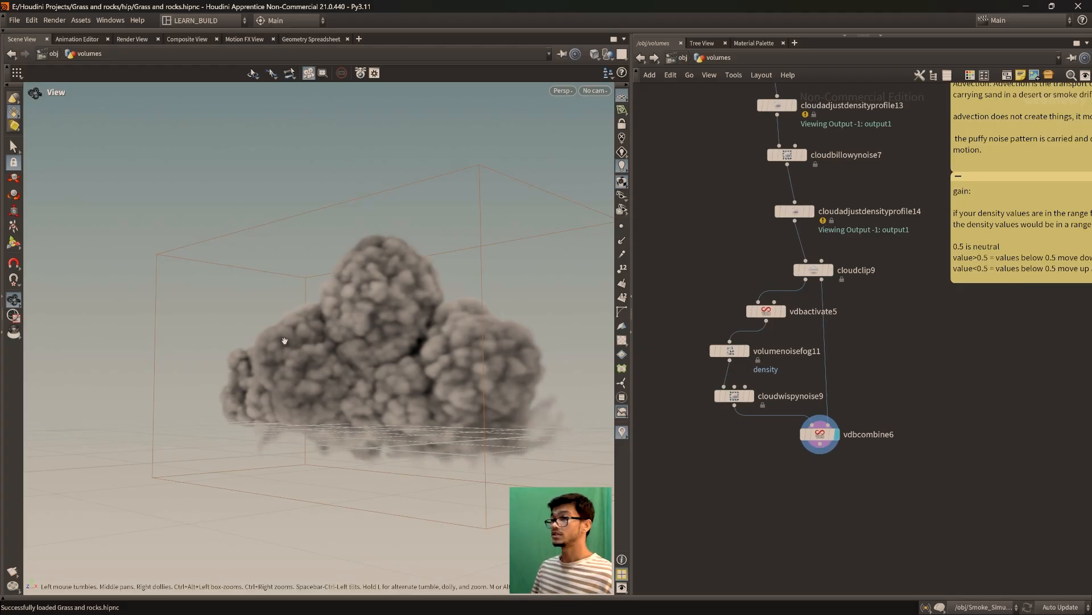
pyautogui.moveTo(343, 370); pyautogui.dragTo(370, 425)
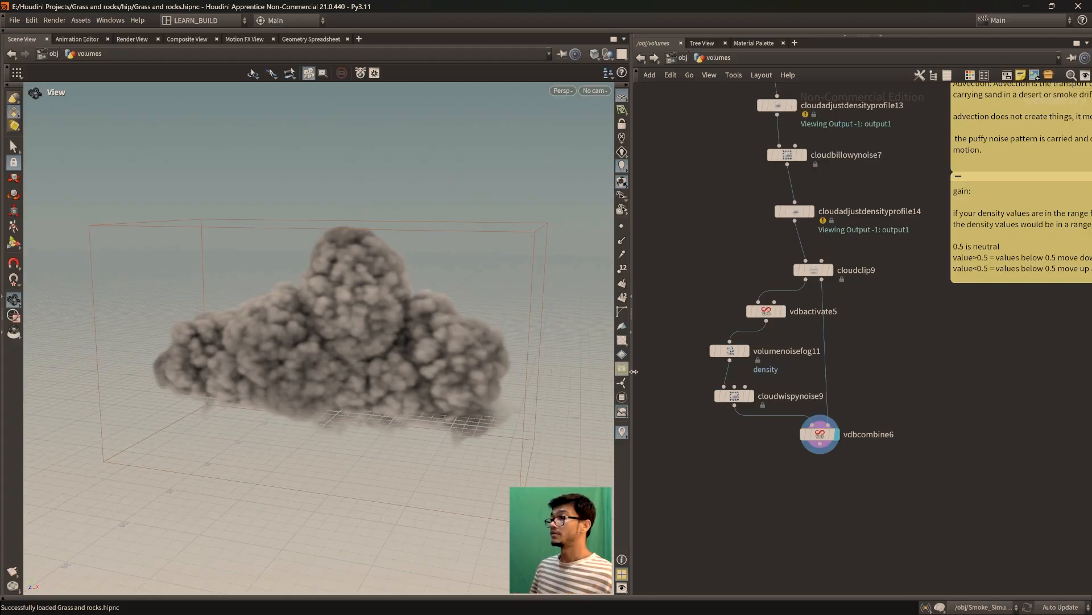
pyautogui.moveTo(899, 398); pyautogui.dragTo(878, 374, button='middle')
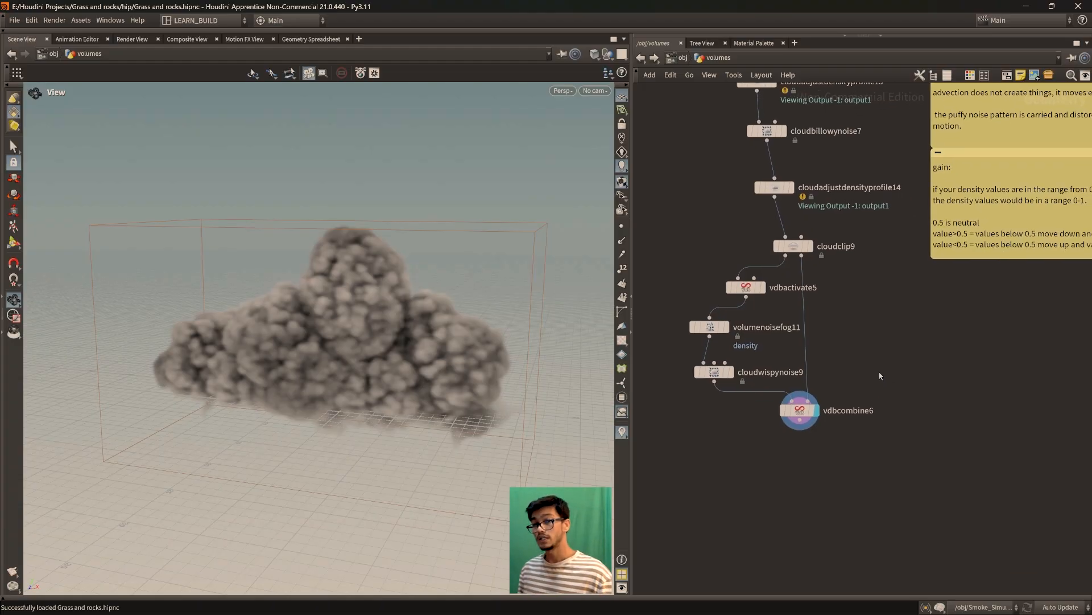
# Add a Null node fed by vdbcombine6 at the end of the cloud network and display it
pyautogui.press('Tab')
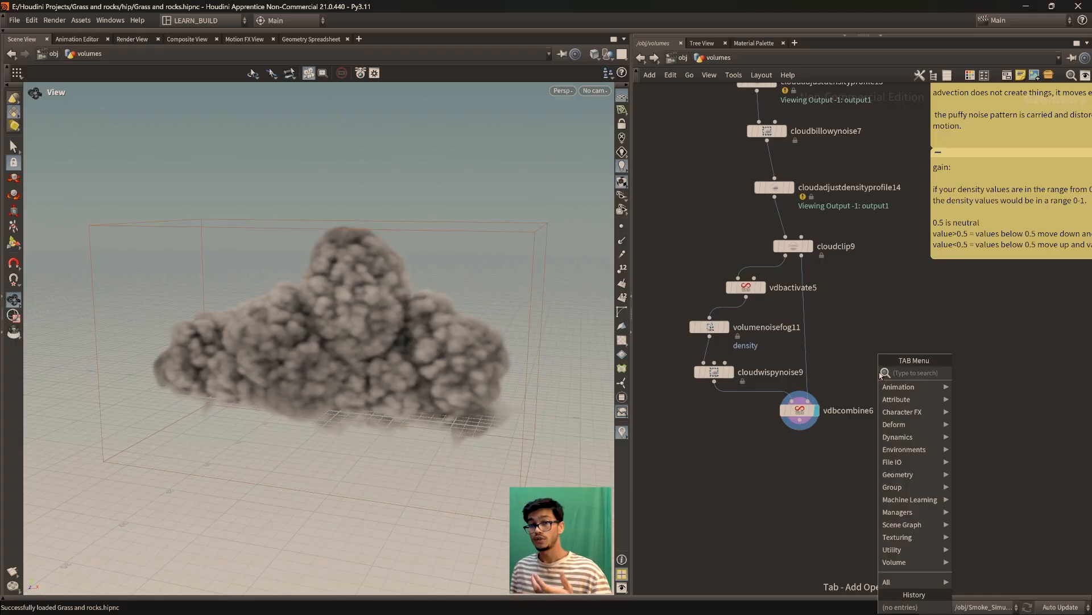
pyautogui.write('null')
pyautogui.press('Return')
pyautogui.click(827, 494)
pyautogui.moveTo(799, 420); pyautogui.dragTo(827, 479)
pyautogui.click(849, 471)
pyautogui.moveTo(933, 458); pyautogui.dragTo(884, 424, button='middle')
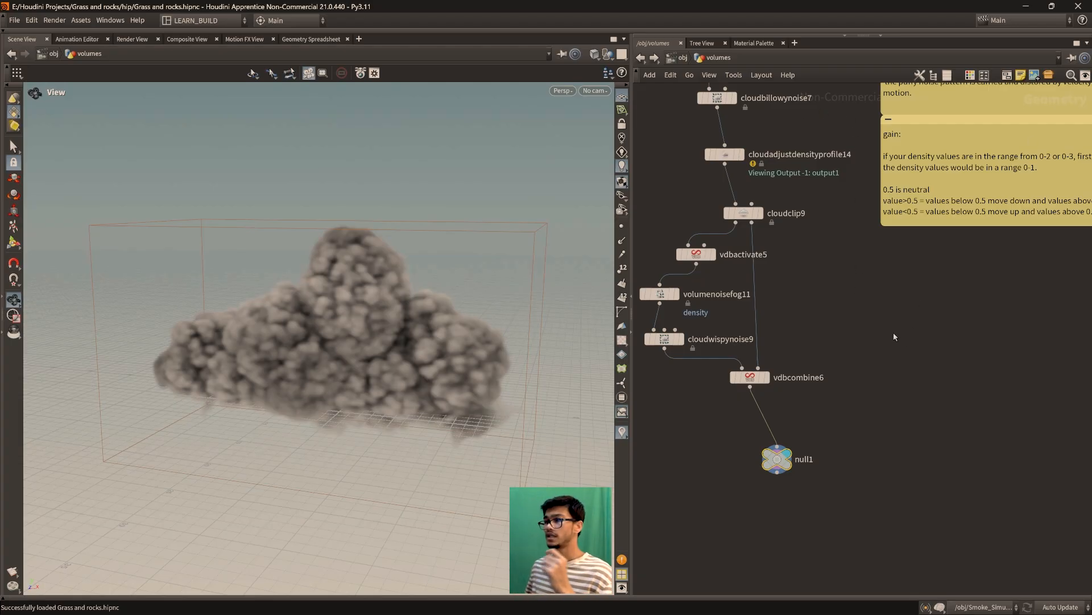
# Align the Null node beneath vdbcombine6 and rename it COULD_CLOUD
pyautogui.moveTo(777, 465); pyautogui.dragTo(755, 436)
pyautogui.doubleClick(788, 430)
pyautogui.press('BackSpace')
pyautogui.press('BackSpace')
pyautogui.press('BackSpace')
pyautogui.press('BackSpace')
pyautogui.press('BackSpace')
pyautogui.write('COULD_')
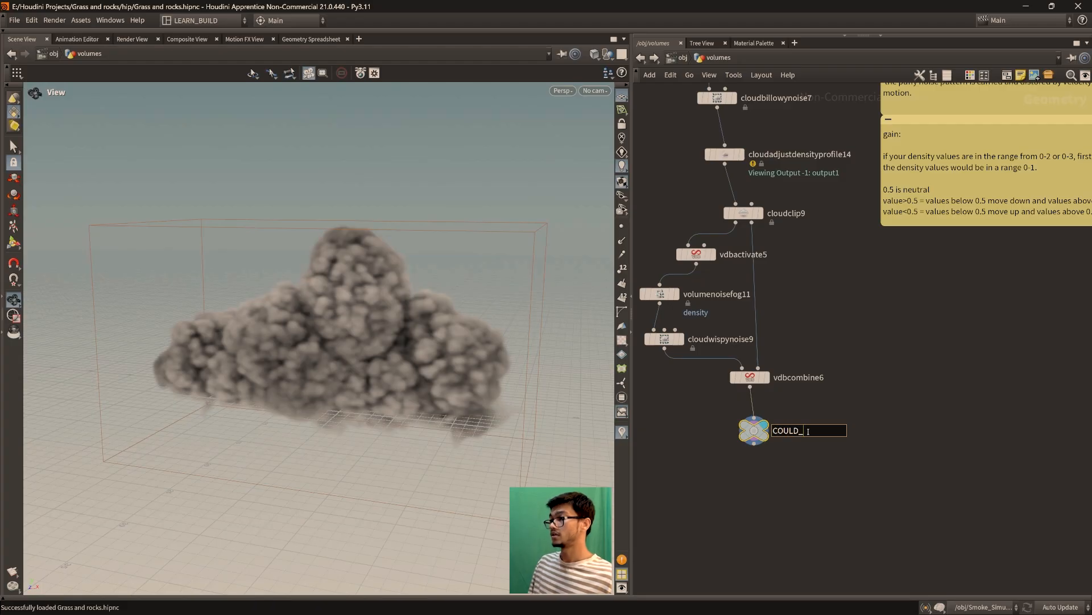
pyautogui.write('CLOUD')
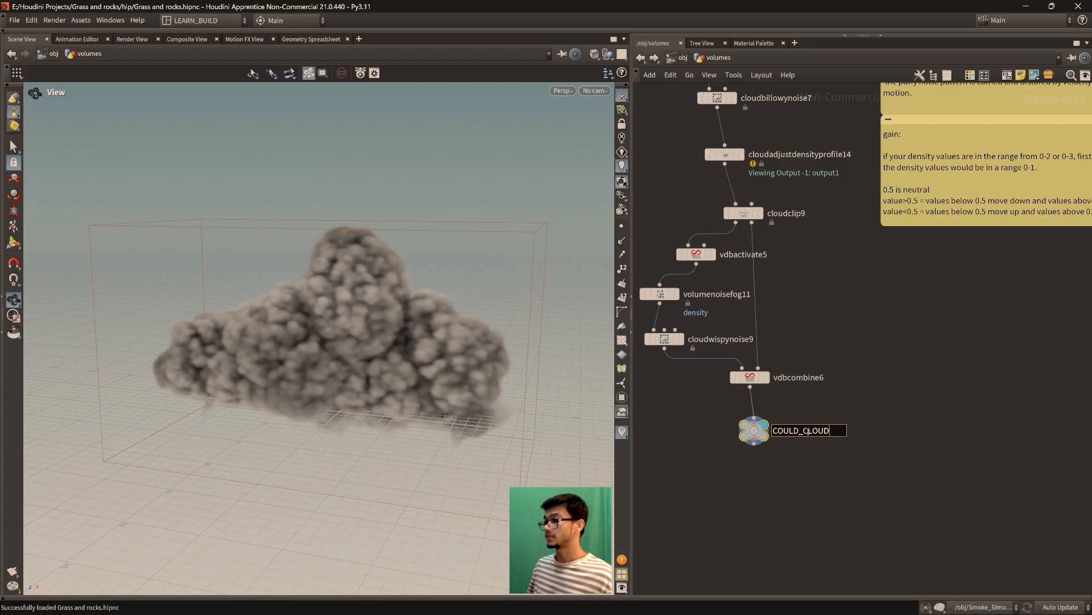
pyautogui.press('Return')
pyautogui.scroll(-2, 836, 480)
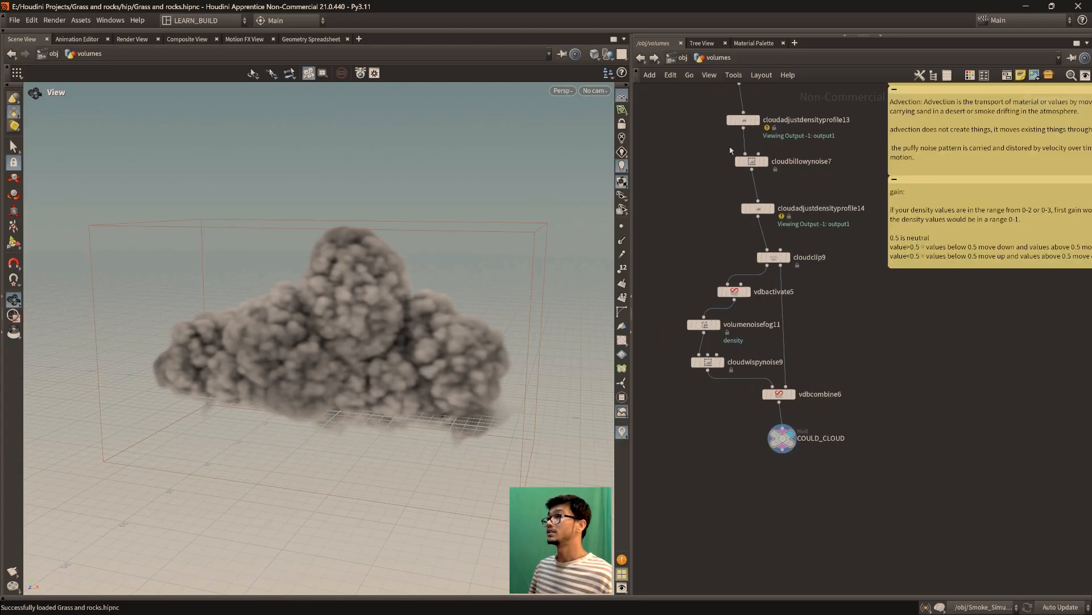
pyautogui.moveTo(897, 445)
pyautogui.mouseDown(button='middle')
pyautogui.moveTo(897, 423)
pyautogui.moveTo(883, 449)
pyautogui.mouseUp(button='middle')
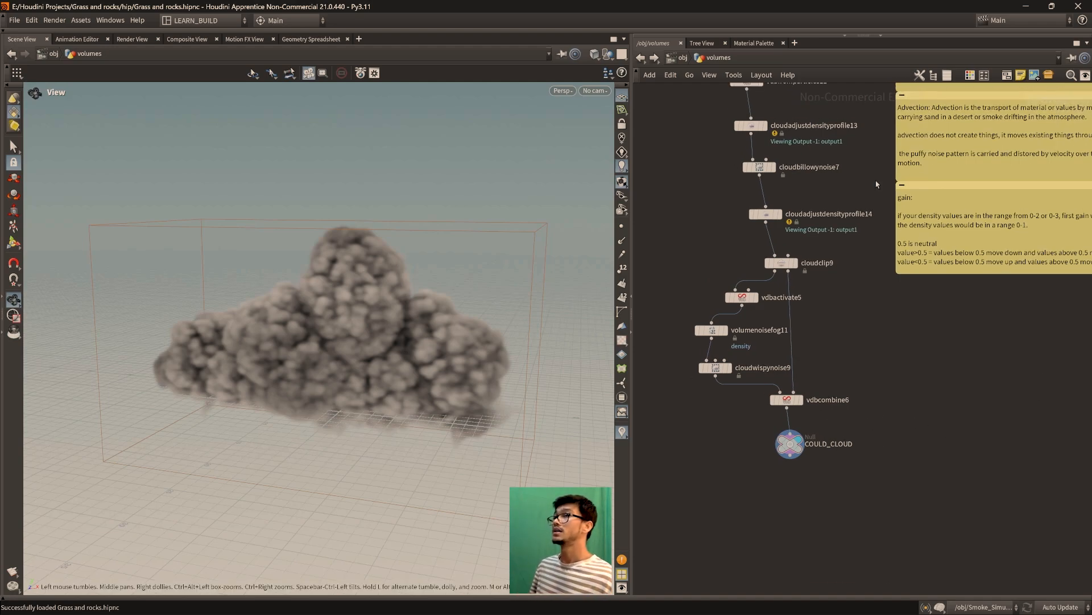
# Leave the volumes network and switch to the stage context
pyautogui.click(196, 21)
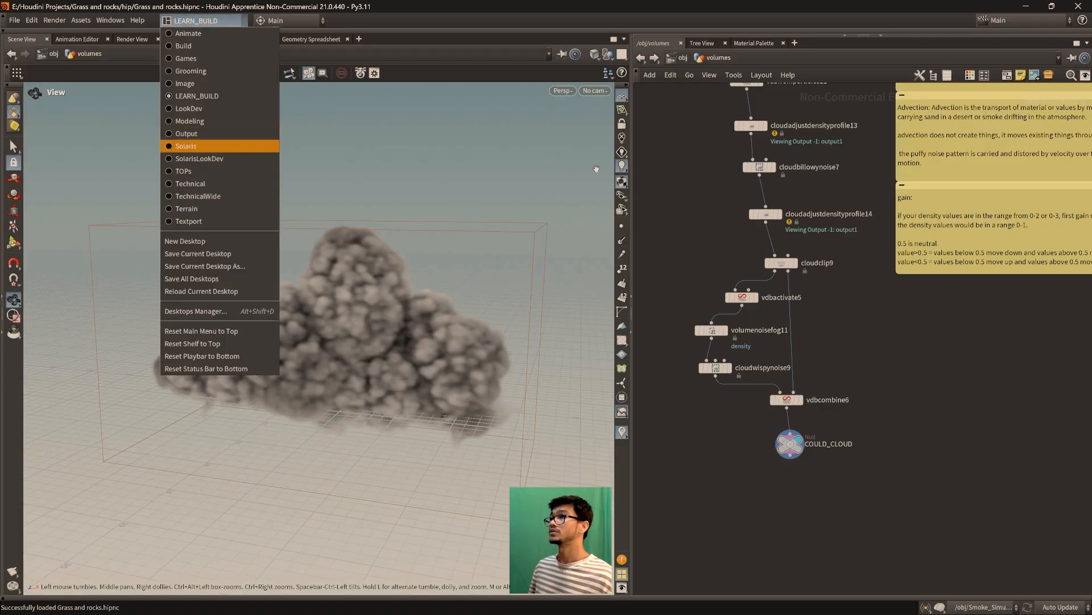
pyautogui.click(684, 154)
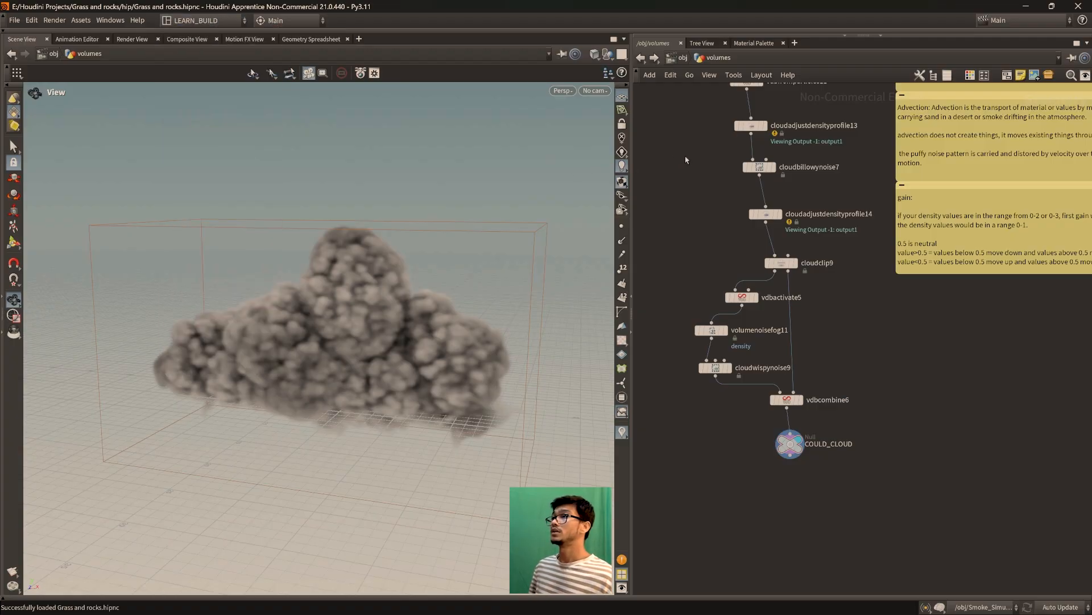
pyautogui.click(681, 58)
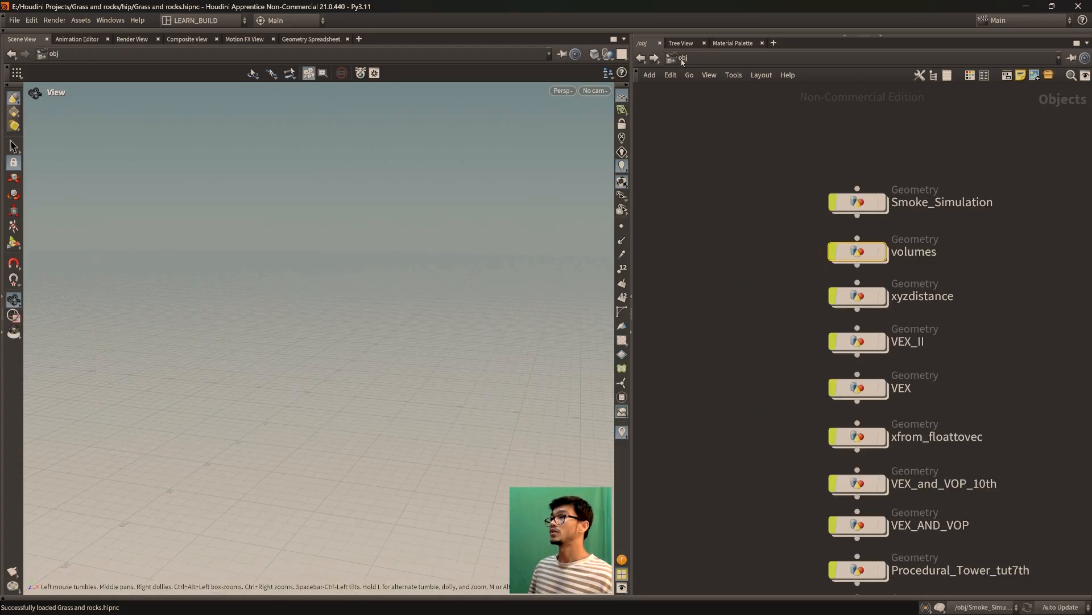
pyautogui.click(681, 58)
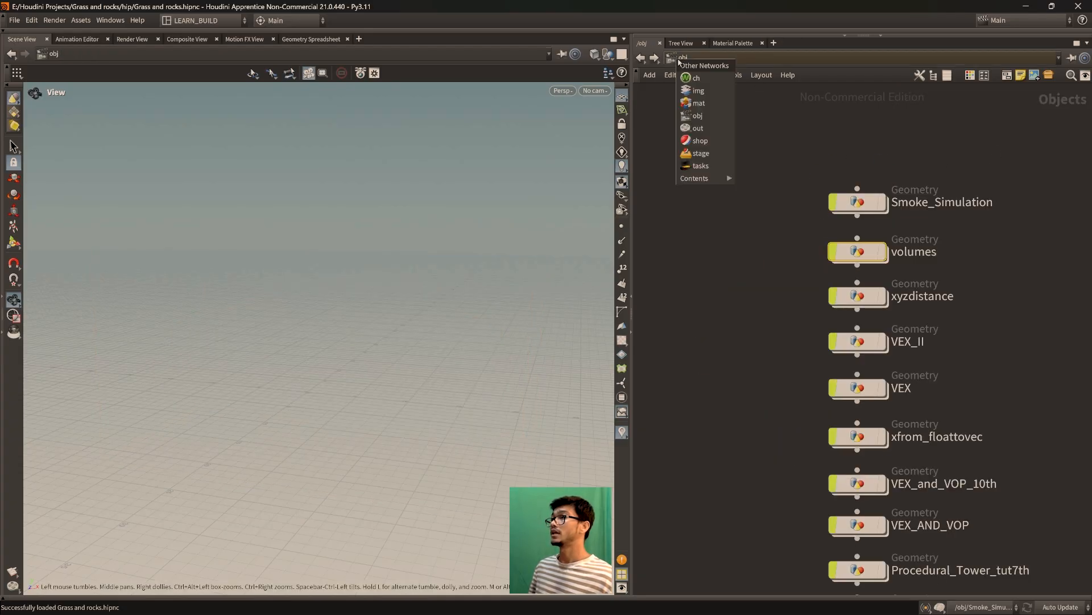
pyautogui.click(695, 149)
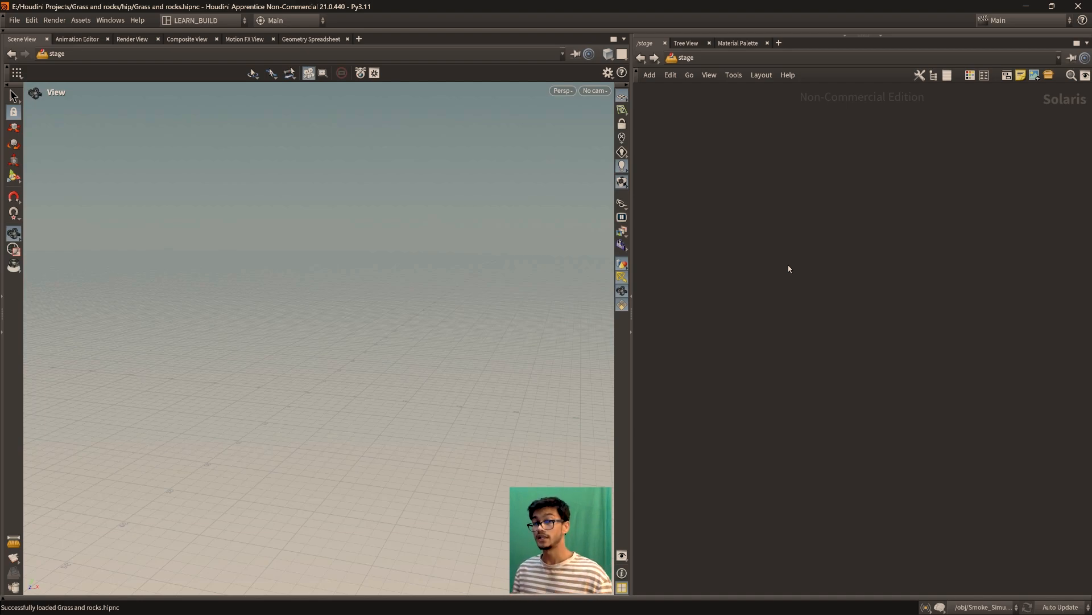
# Add a SOP Import node to the empty stage network
pyautogui.press('Tab')
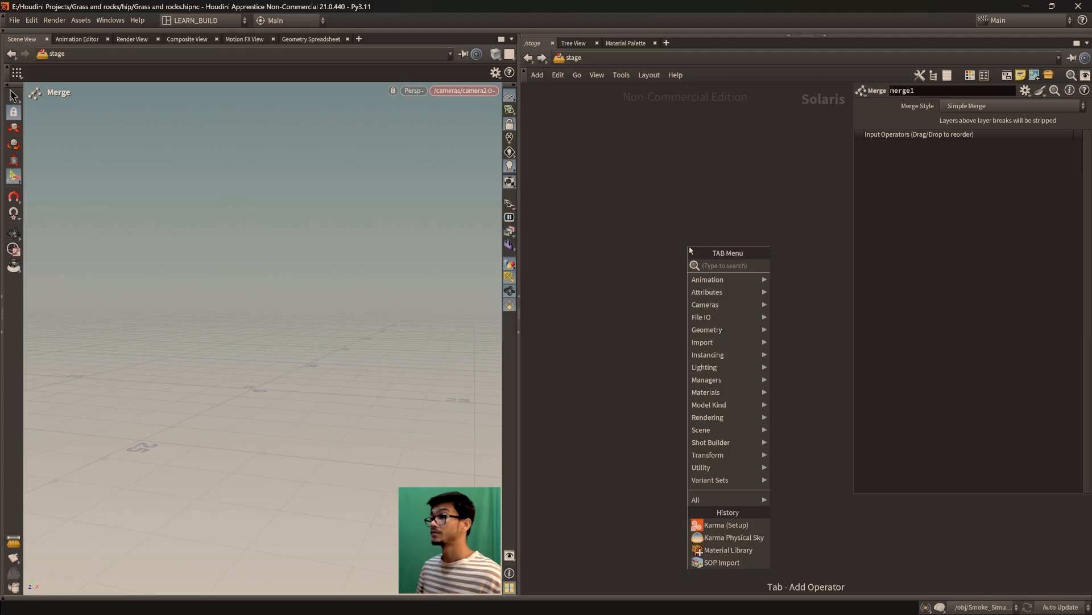
pyautogui.write('impor')
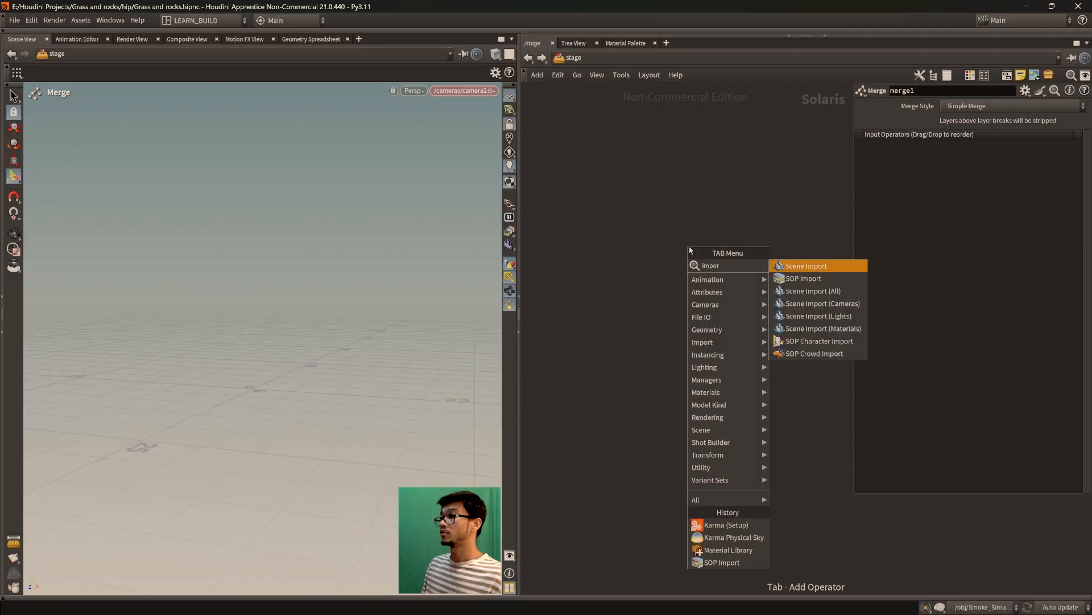
pyautogui.write('sp')
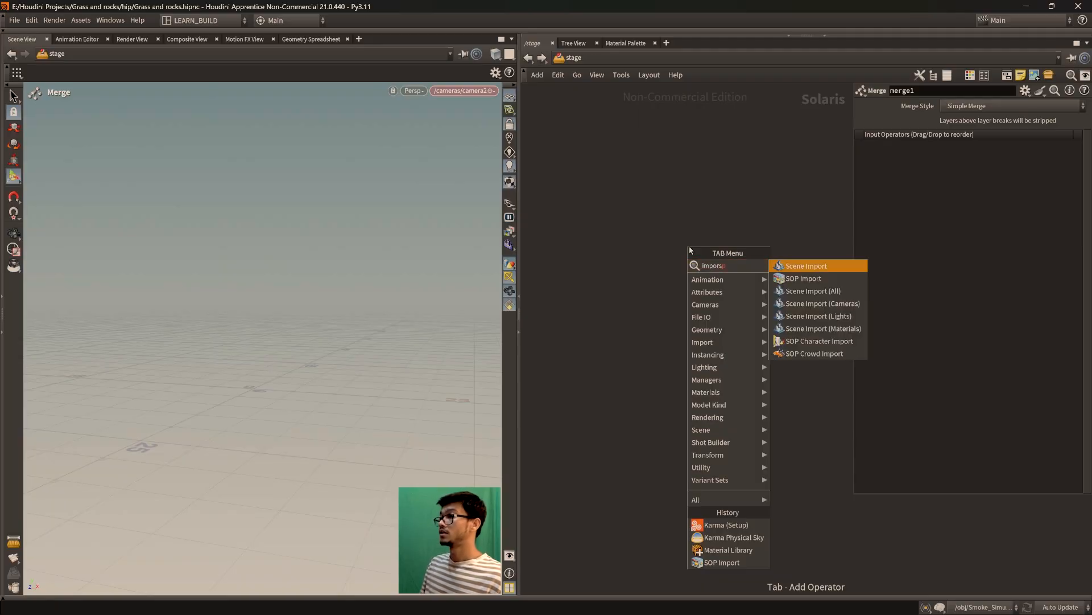
pyautogui.press('BackSpace')
pyautogui.write('op')
pyautogui.press('Return')
pyautogui.click(643, 274)
# Add a Material Library node connected to the output of the SOP Import node
pyautogui.click(642, 288)
pyautogui.press('Tab')
pyautogui.write('mate')
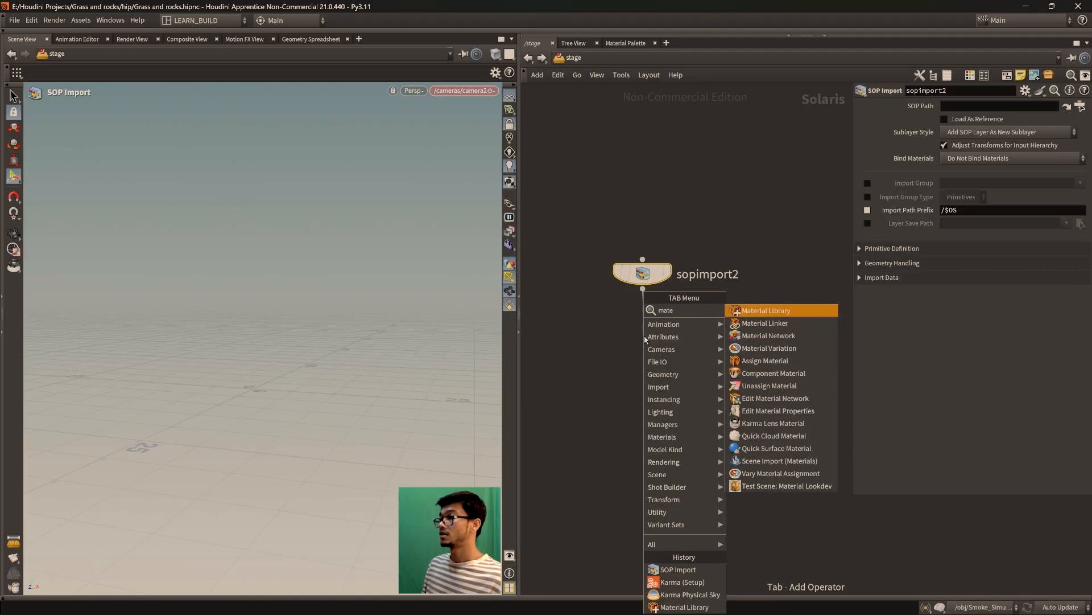
pyautogui.press('Return')
pyautogui.click(645, 338)
pyautogui.moveTo(683, 414); pyautogui.dragTo(707, 388, button='middle')
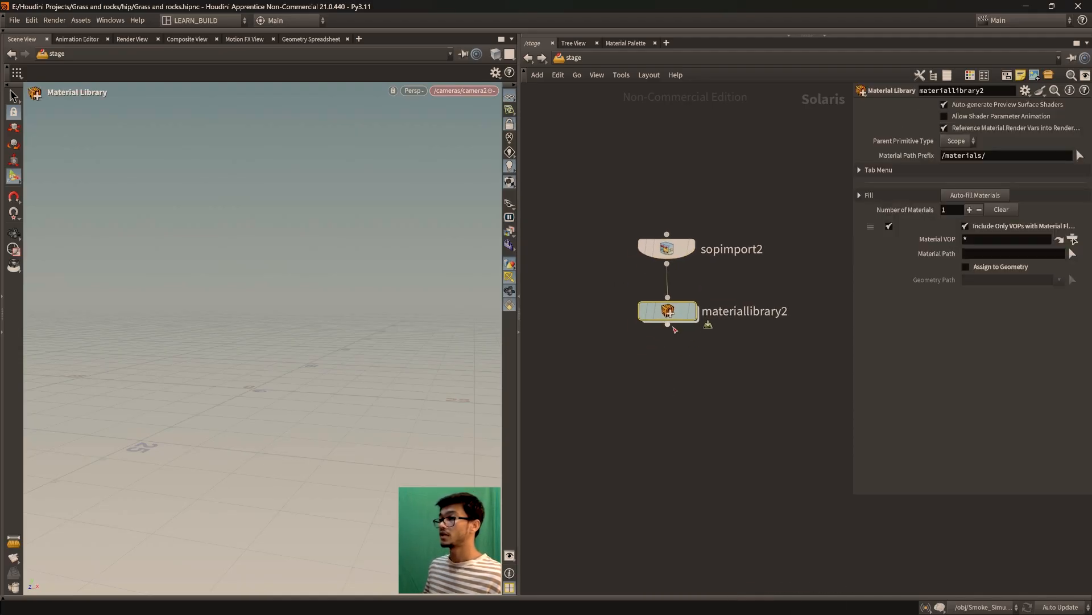
# Create a Karma Cloud Material inside the Material Library node
pyautogui.doubleClick(673, 312)
pyautogui.press('Tab')
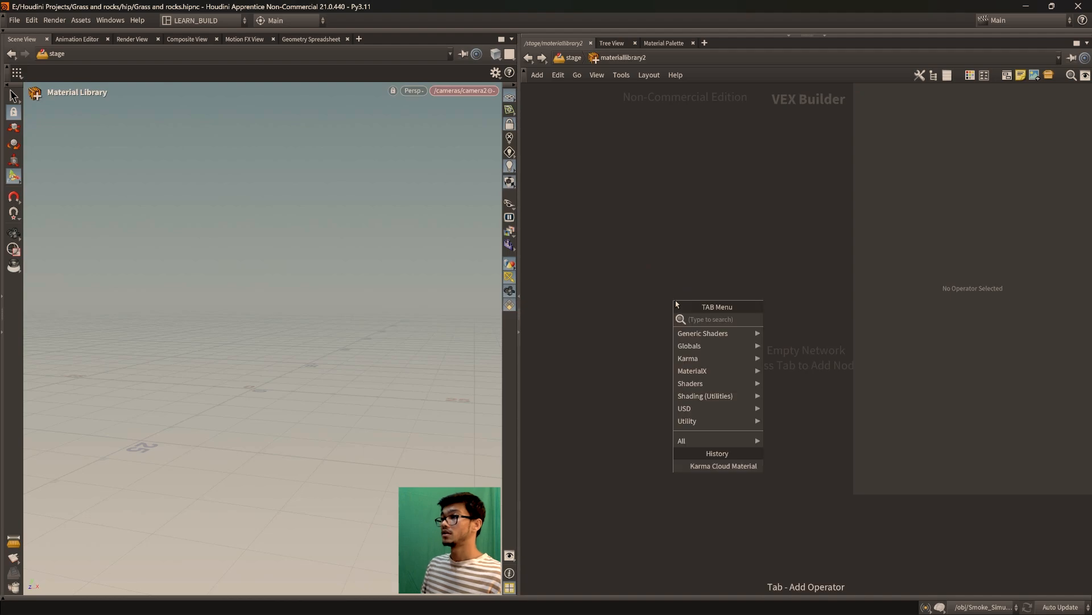
pyautogui.write('cloud')
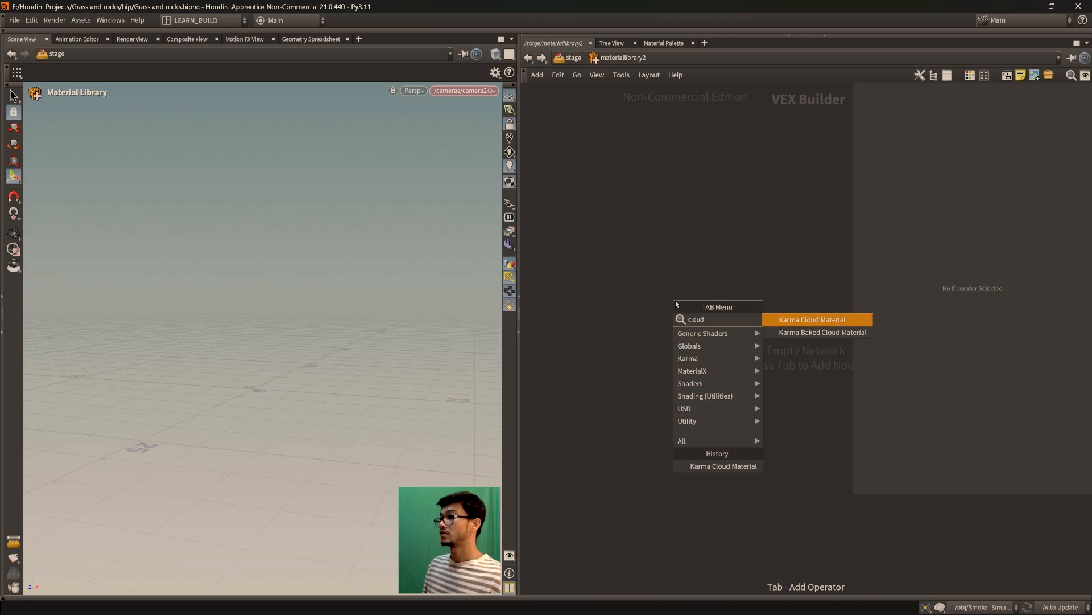
pyautogui.press('Return')
pyautogui.click(668, 297)
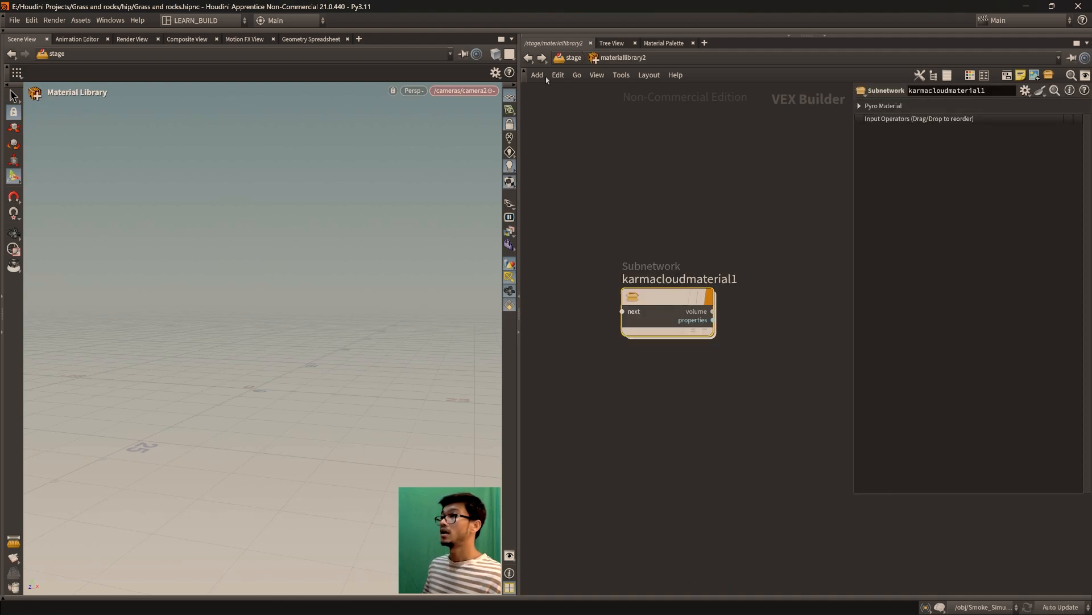
# Inspect the cloud material's Karma Pyro Shader smoke parameters and return to the stage network
pyautogui.doubleClick(668, 301)
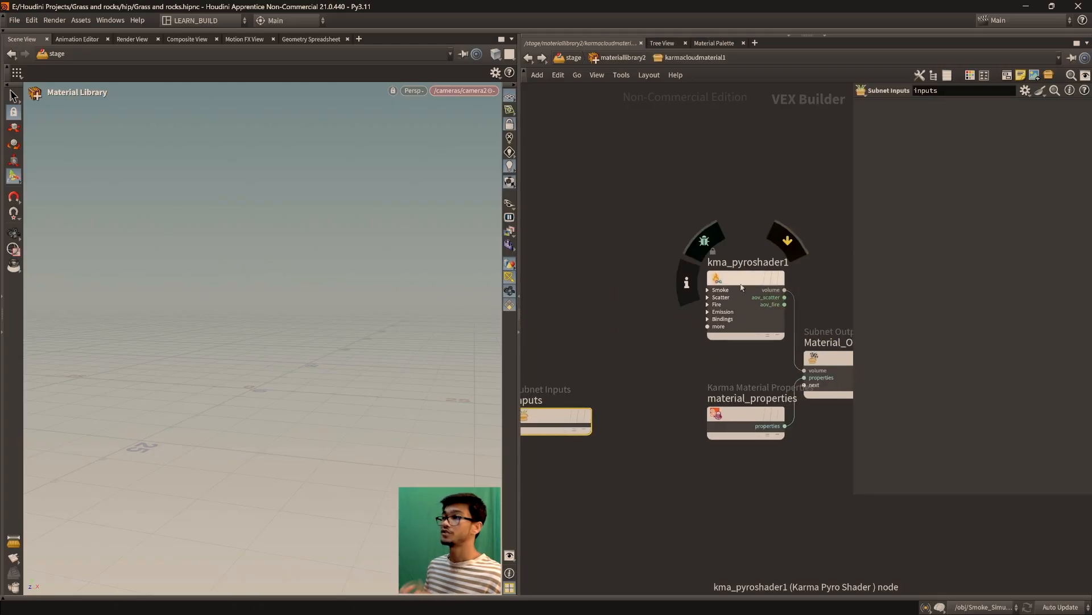
pyautogui.click(742, 287)
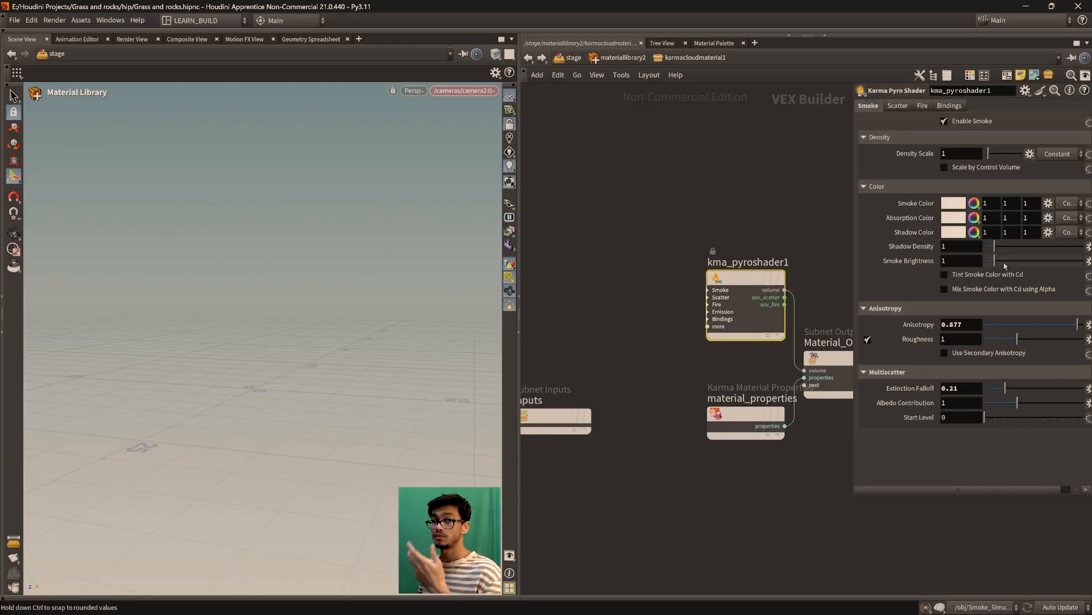
pyautogui.moveTo(989, 497); pyautogui.dragTo(989, 522)
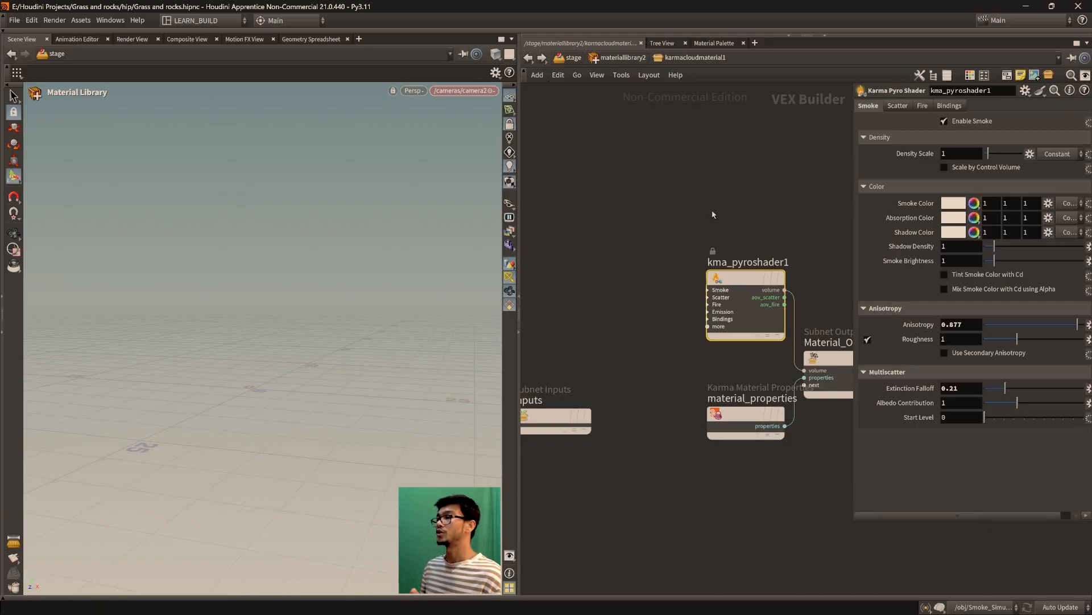
pyautogui.click(528, 58)
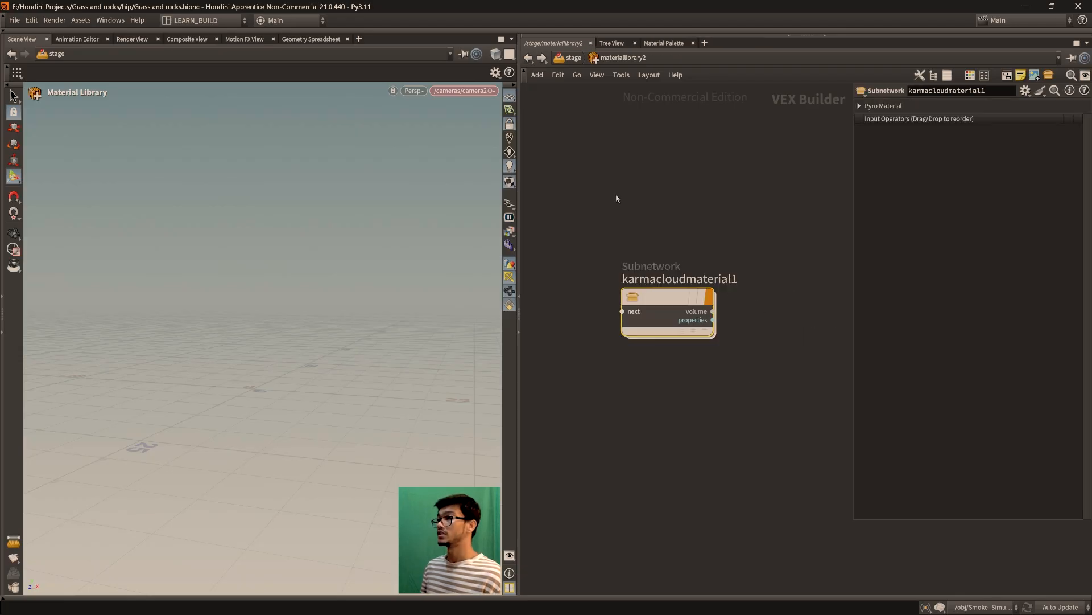
pyautogui.click(528, 57)
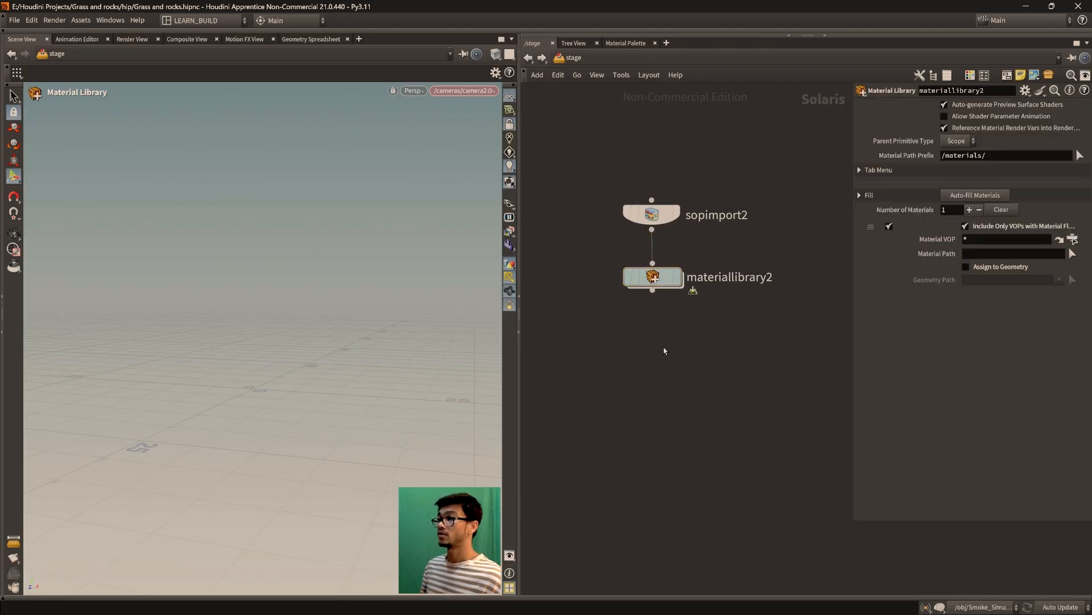
# Add a Karma Physical Sky node and align it below the Material Library node
pyautogui.press('Tab')
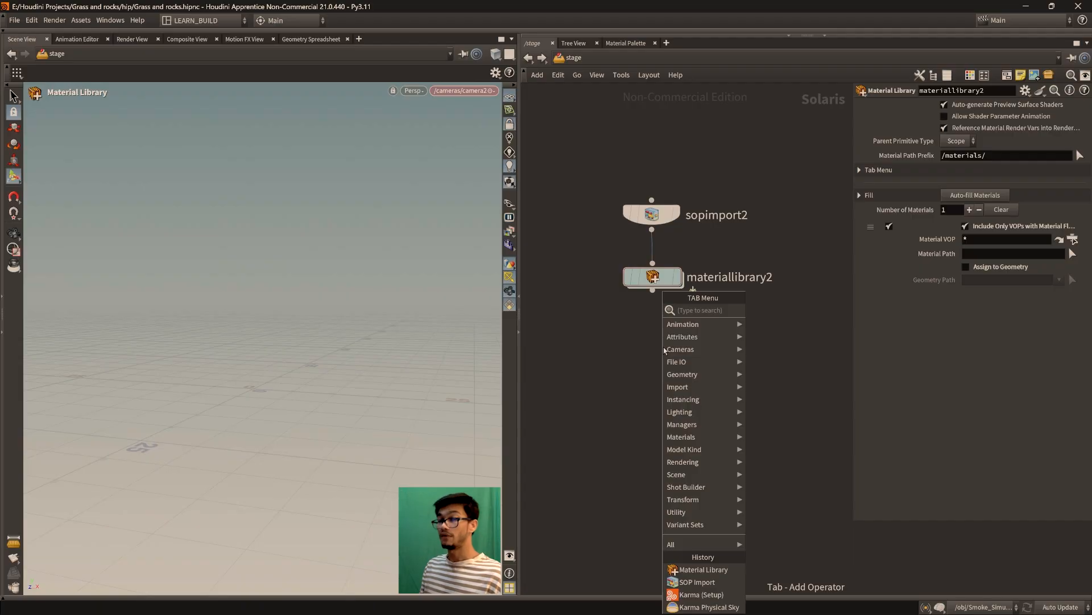
pyautogui.click(705, 606)
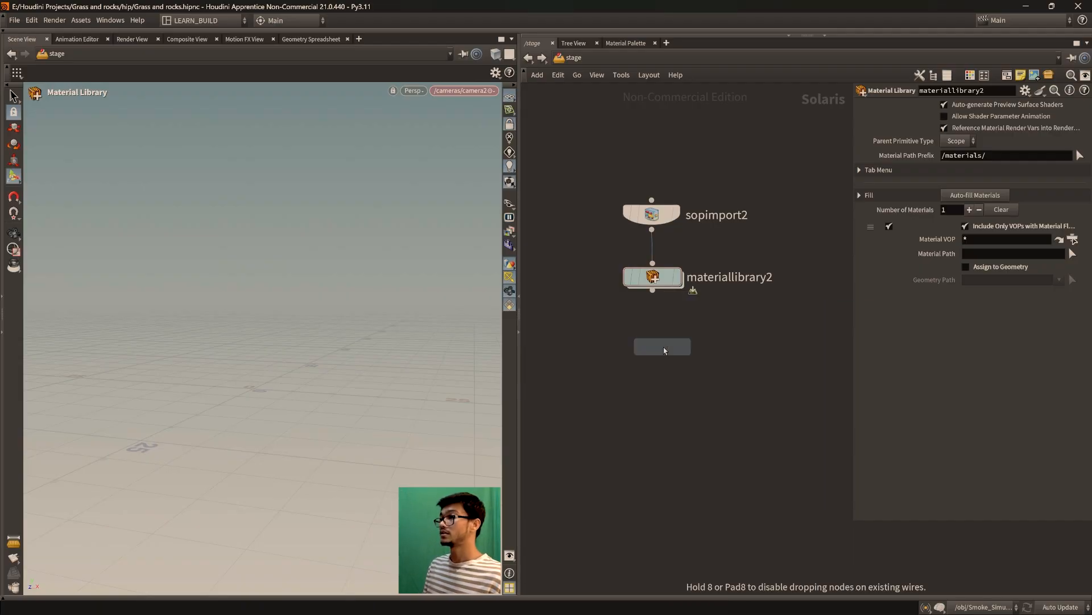
pyautogui.click(626, 365)
pyautogui.moveTo(631, 364); pyautogui.dragTo(658, 369)
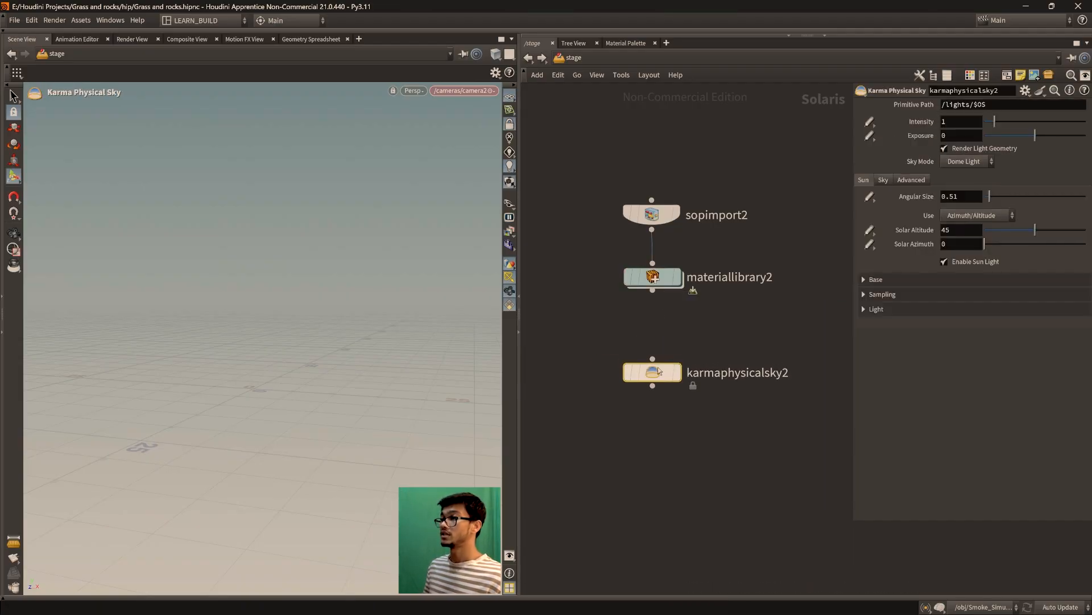
# Connect the Material Library output to the Karma Physical Sky node and make the sky node the displayed one
pyautogui.moveTo(653, 290); pyautogui.dragTo(653, 358)
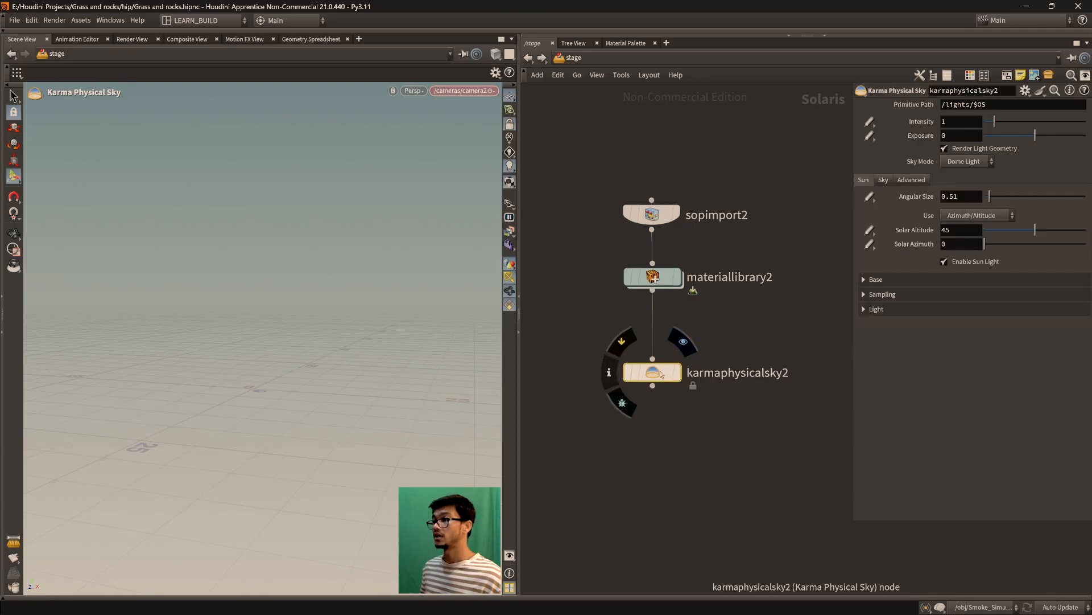
pyautogui.click(685, 343)
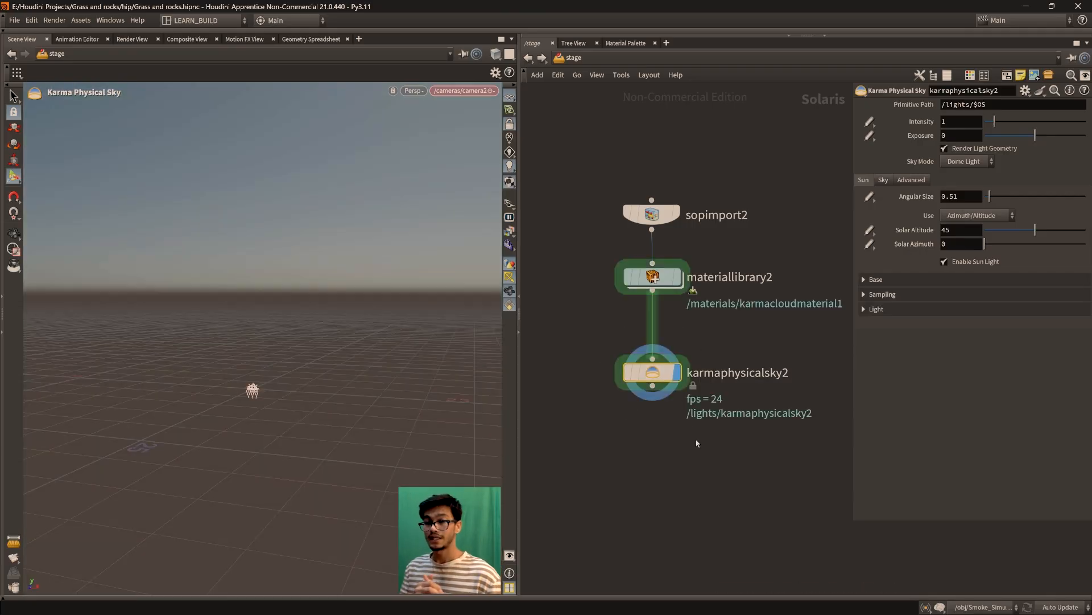
pyautogui.moveTo(684, 448); pyautogui.dragTo(661, 426, button='middle')
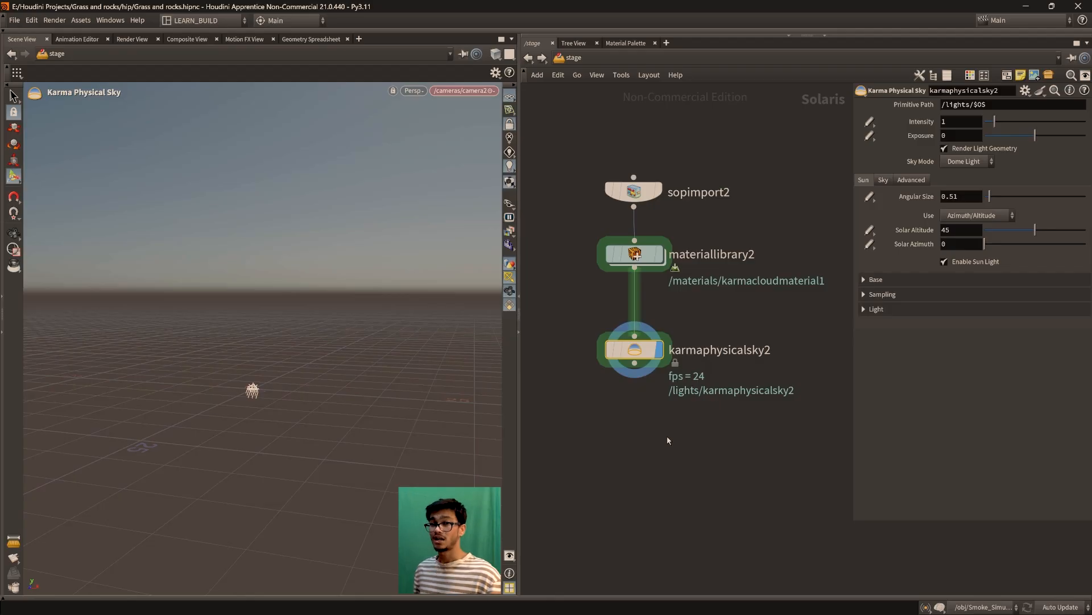
pyautogui.moveTo(635, 350); pyautogui.dragTo(635, 356)
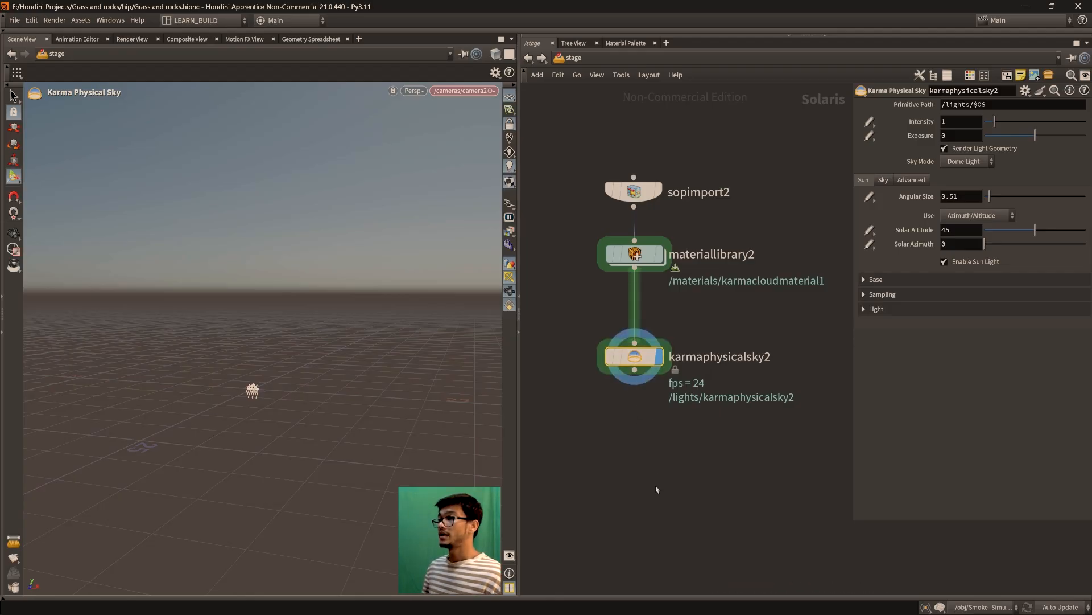
# Add a camera from the Lights and Cameras shelf and space its node out below the Karma Physical Sky node
pyautogui.moveTo(647, 449); pyautogui.dragTo(644, 425, button='middle')
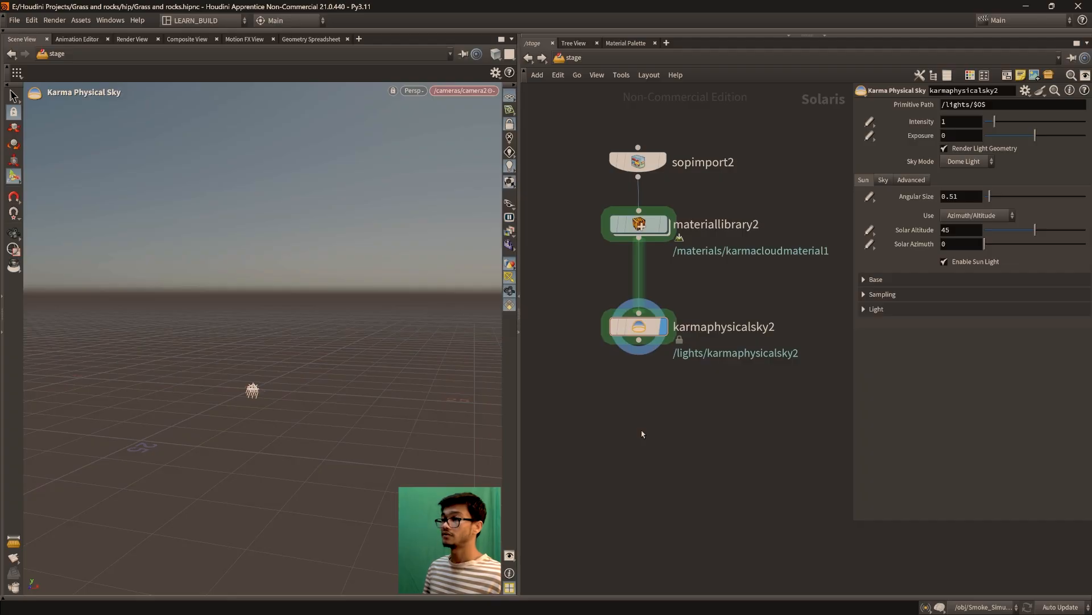
pyautogui.press('Tab')
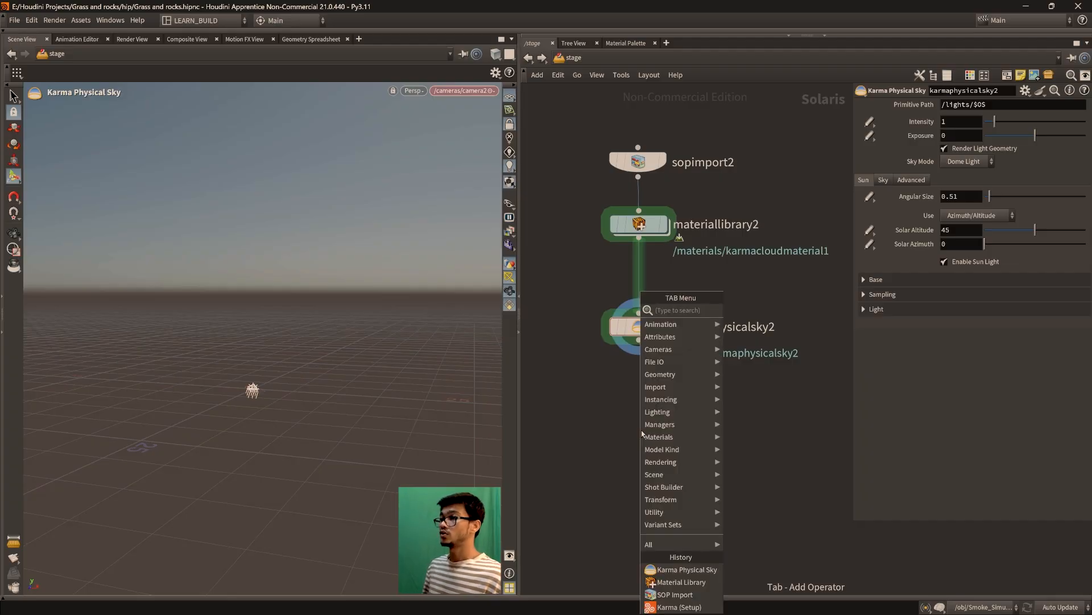
pyautogui.click(4, 32)
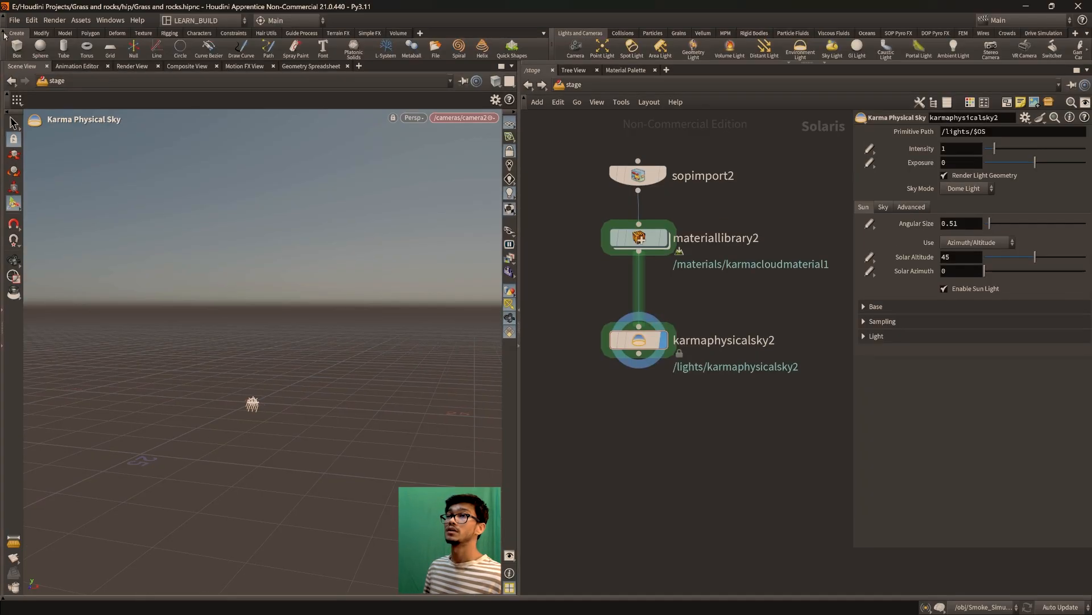
pyautogui.click(566, 55)
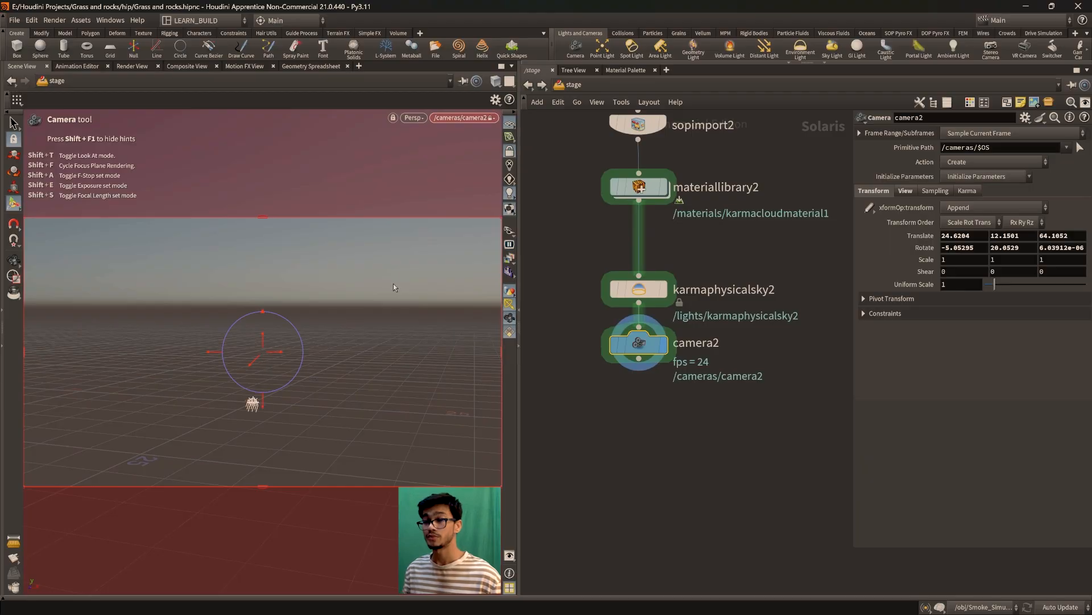
pyautogui.moveTo(638, 343); pyautogui.dragTo(638, 392)
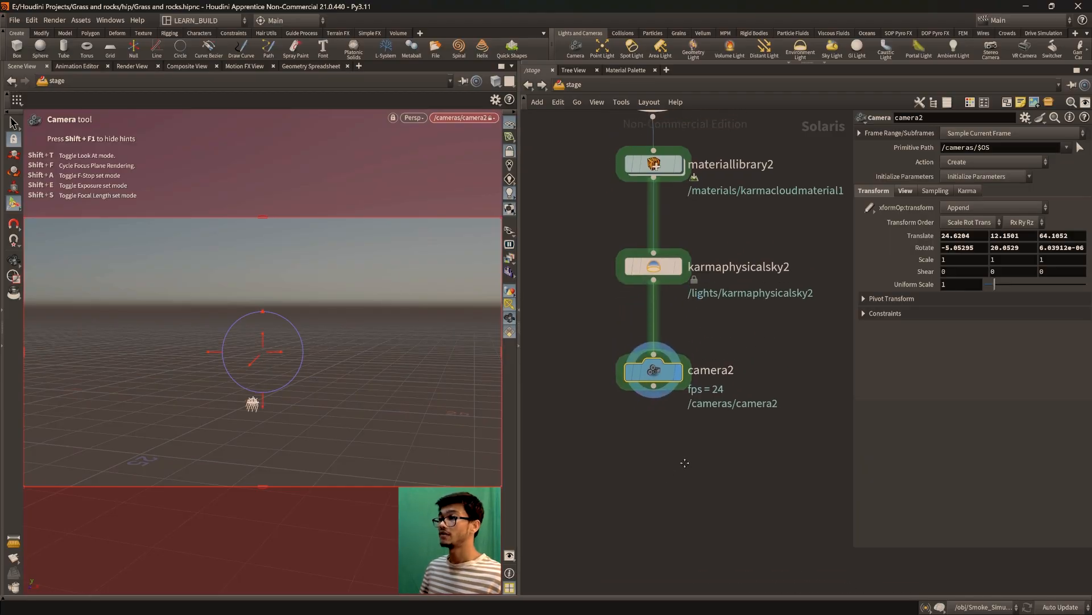
# Add a Karma setup with render settings and USD render nodes below the camera node, connected to its output
pyautogui.scroll(-3, 672, 449)
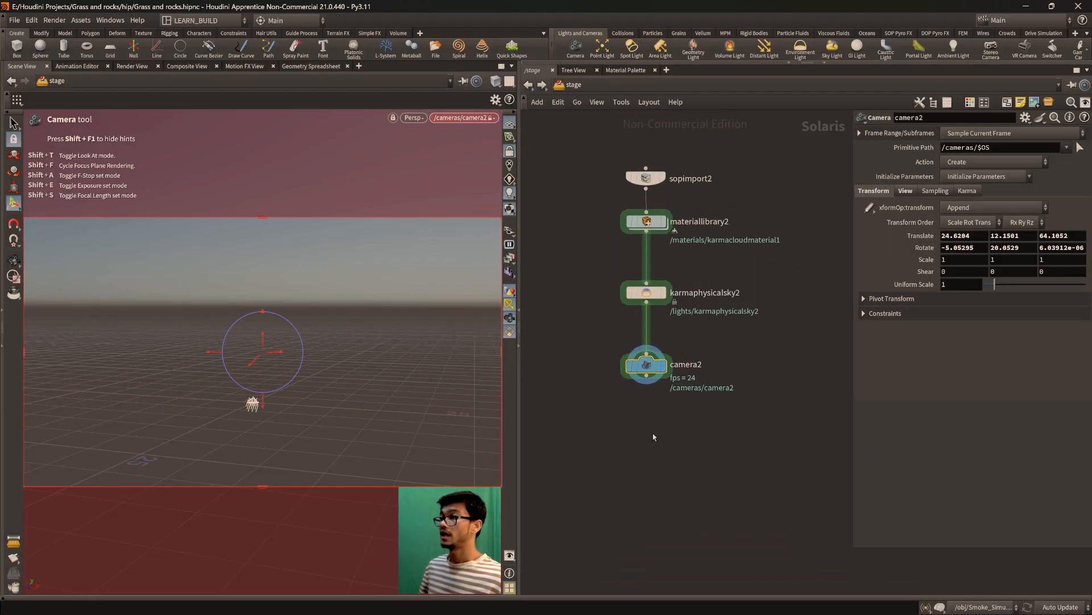
pyautogui.press('Tab')
pyautogui.write('ka')
pyautogui.press('Return')
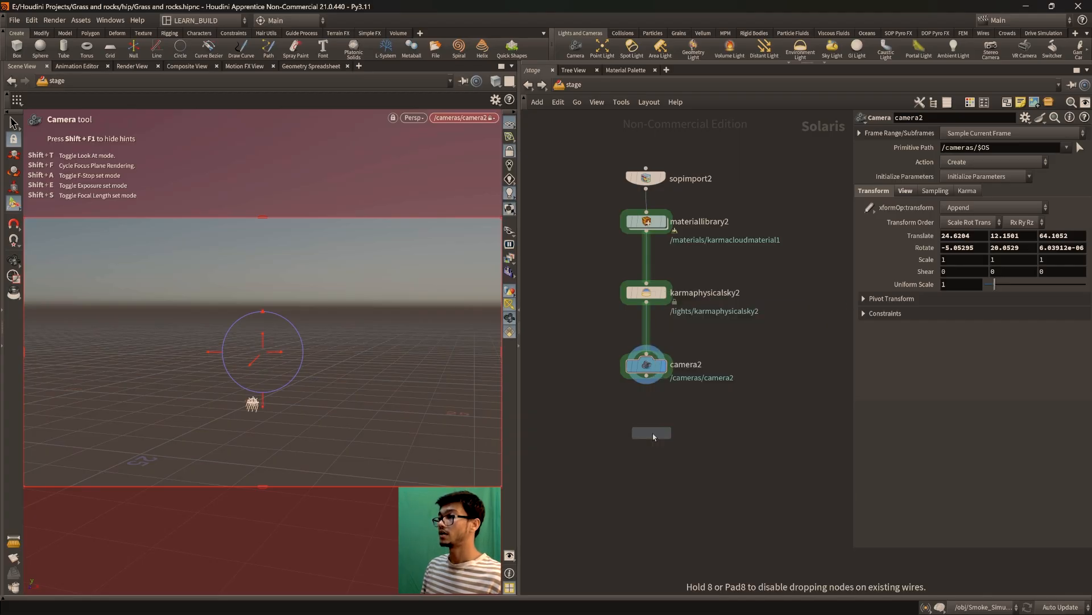
pyautogui.click(653, 436)
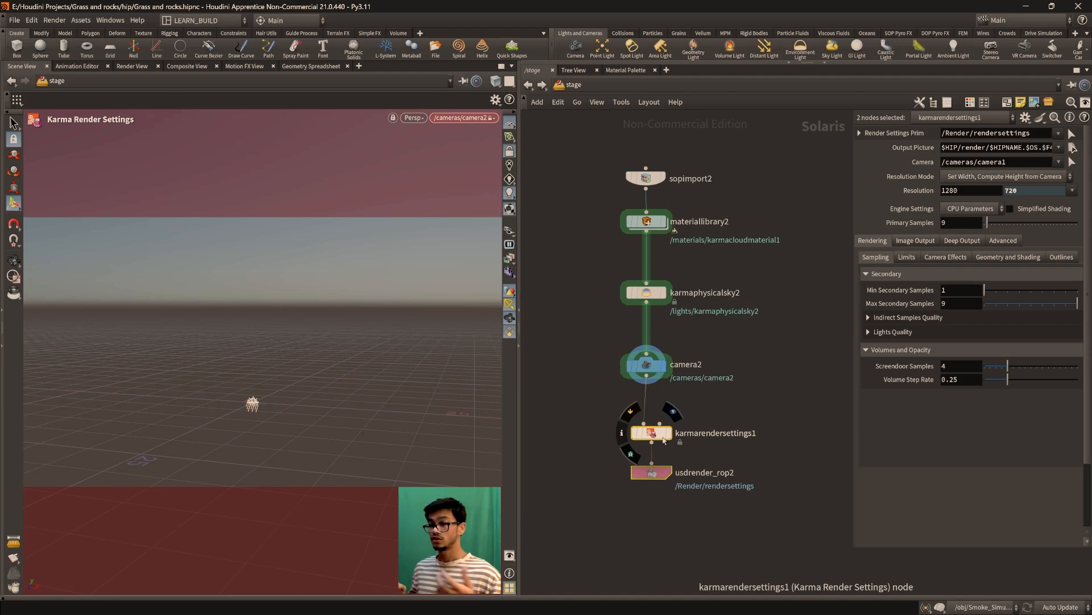
pyautogui.click(770, 404)
# Set the SOP Import node's SOP path to /obj/volumes/COULD_CLOUD
pyautogui.scroll(4, 728, 424)
pyautogui.moveTo(700, 273); pyautogui.dragTo(730, 452, button='middle')
pyautogui.click(646, 257)
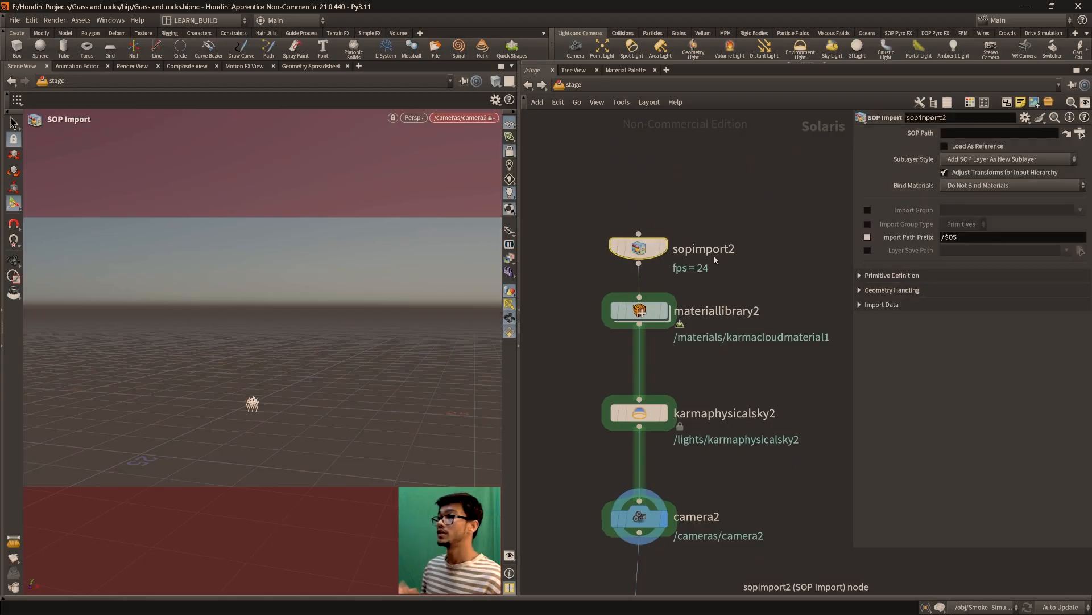
pyautogui.click(1080, 134)
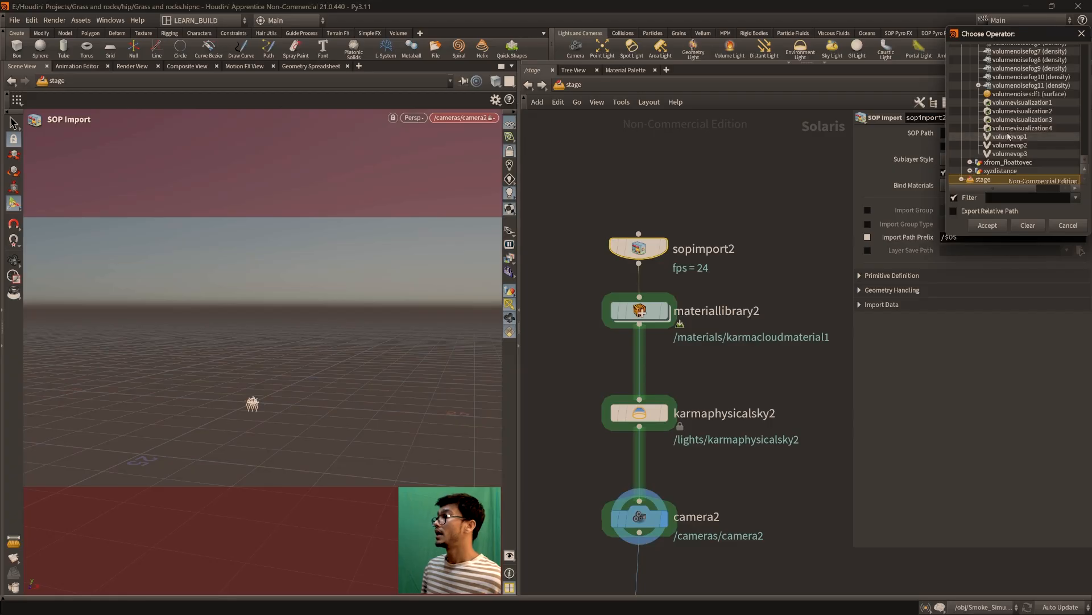
pyautogui.scroll(10, 1018, 114)
pyautogui.scroll(10, 1007, 107)
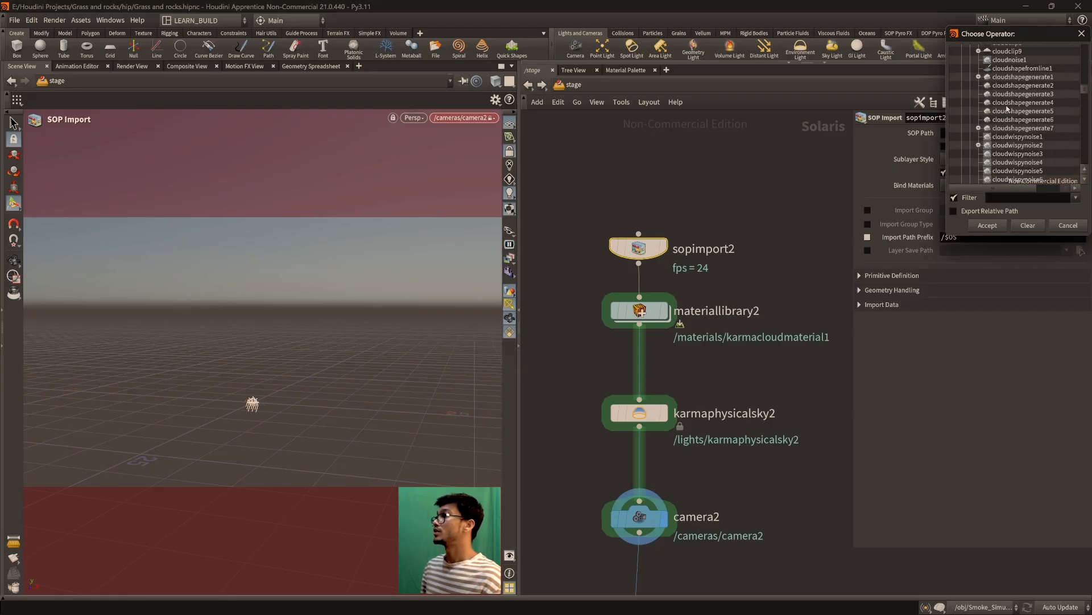
pyautogui.scroll(-3, 1005, 122)
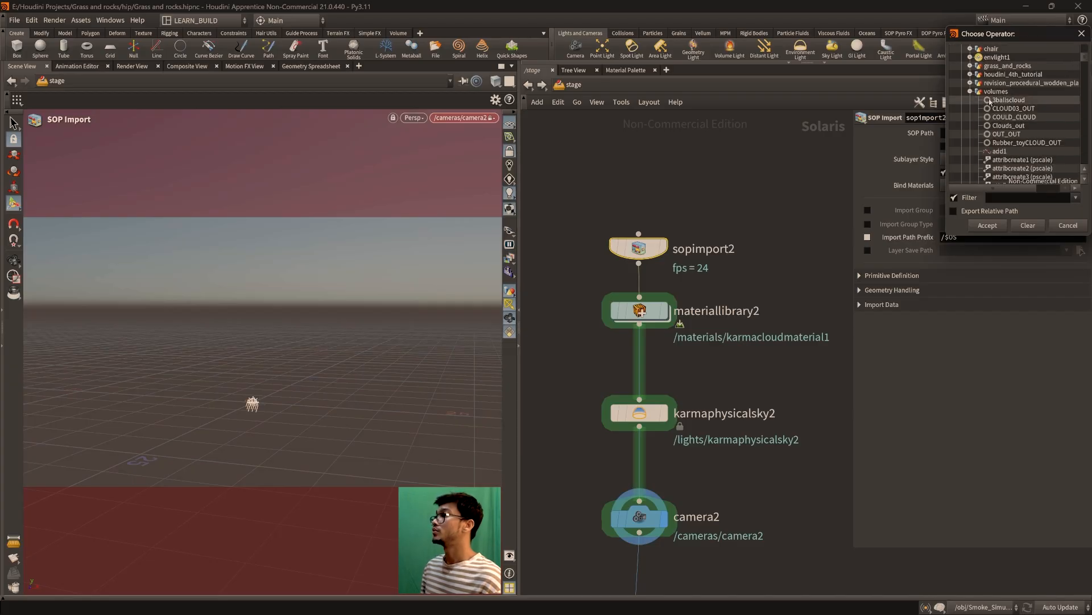
pyautogui.click(1015, 117)
pyautogui.click(991, 227)
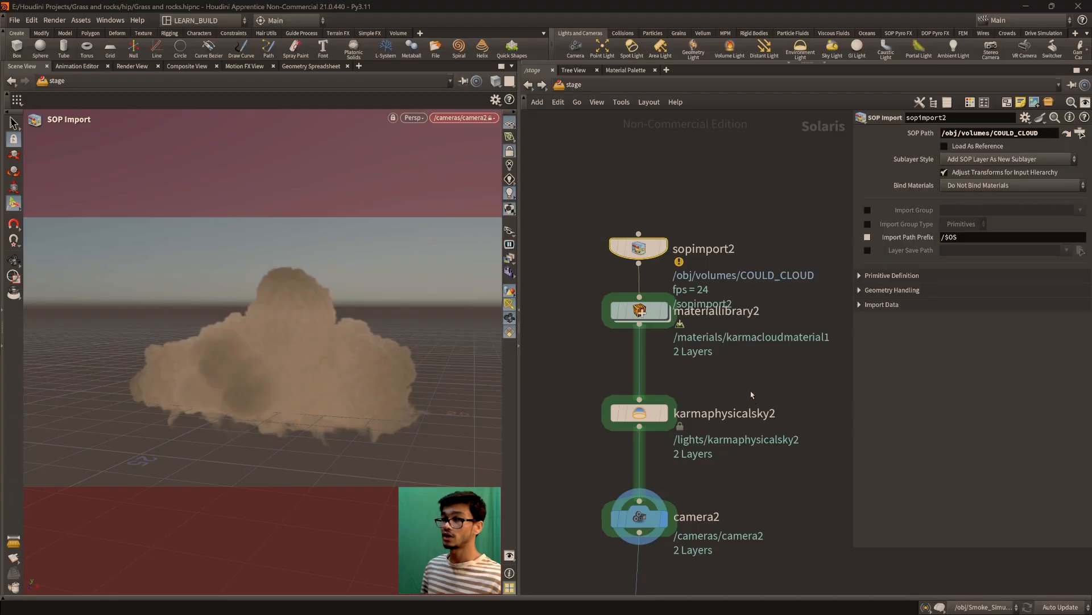
# Check the contents of the Material Library node, then auto-fill its materials with the cloud material
pyautogui.moveTo(752, 468); pyautogui.dragTo(753, 391, button='middle')
pyautogui.moveTo(760, 448); pyautogui.dragTo(784, 377, button='middle')
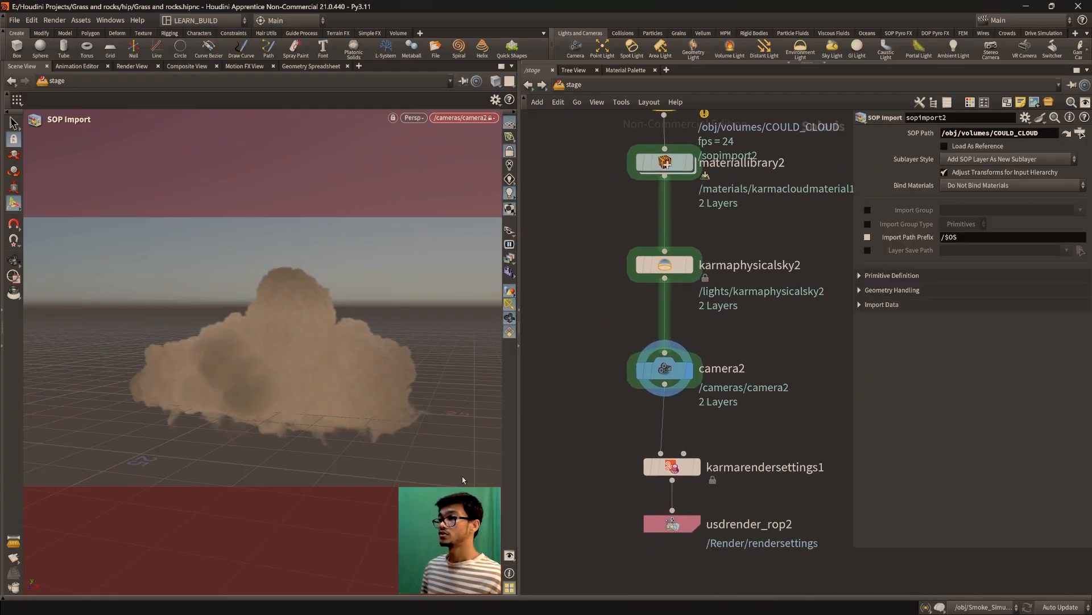
pyautogui.moveTo(765, 269); pyautogui.dragTo(742, 404, button='middle')
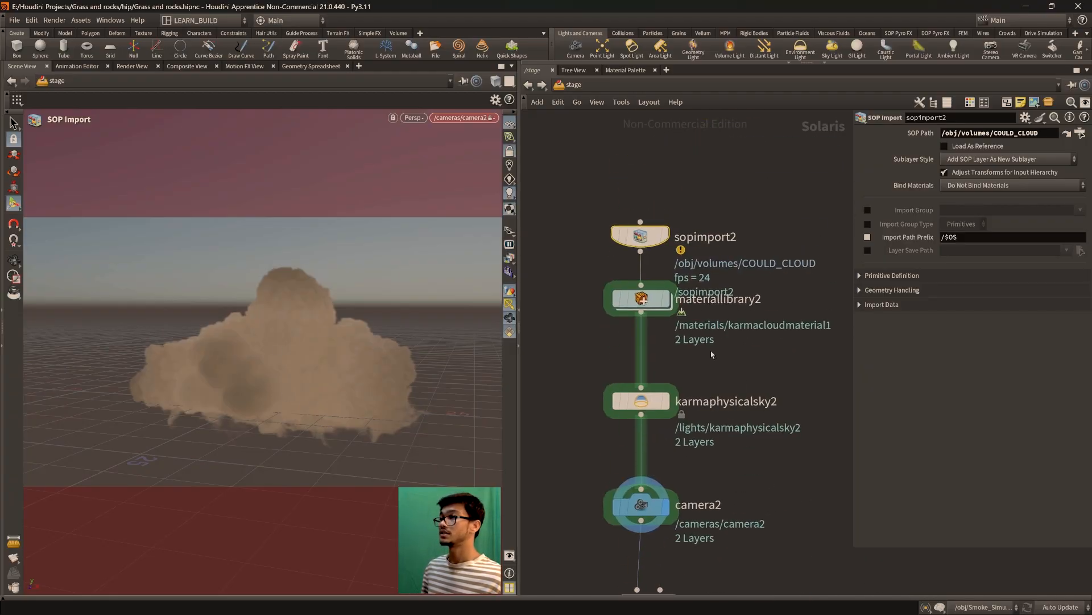
pyautogui.doubleClick(644, 298)
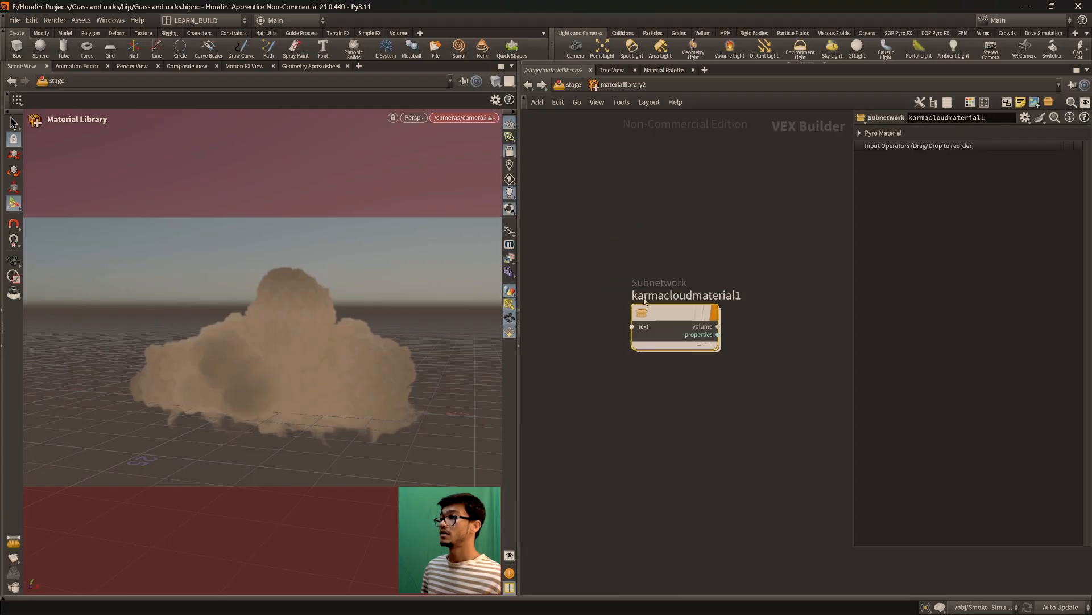
pyautogui.click(528, 84)
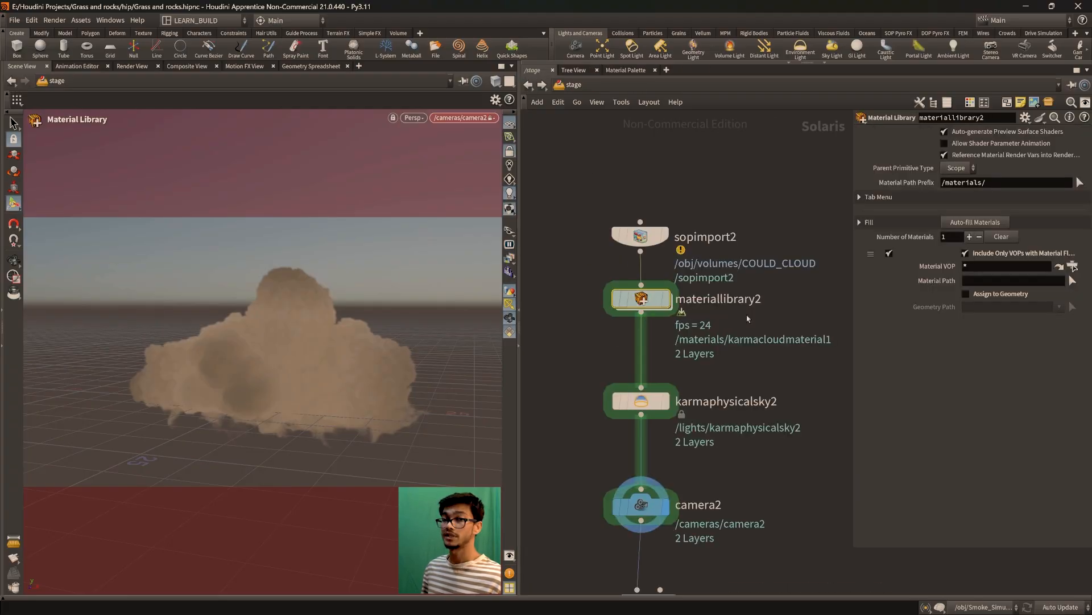
pyautogui.click(968, 224)
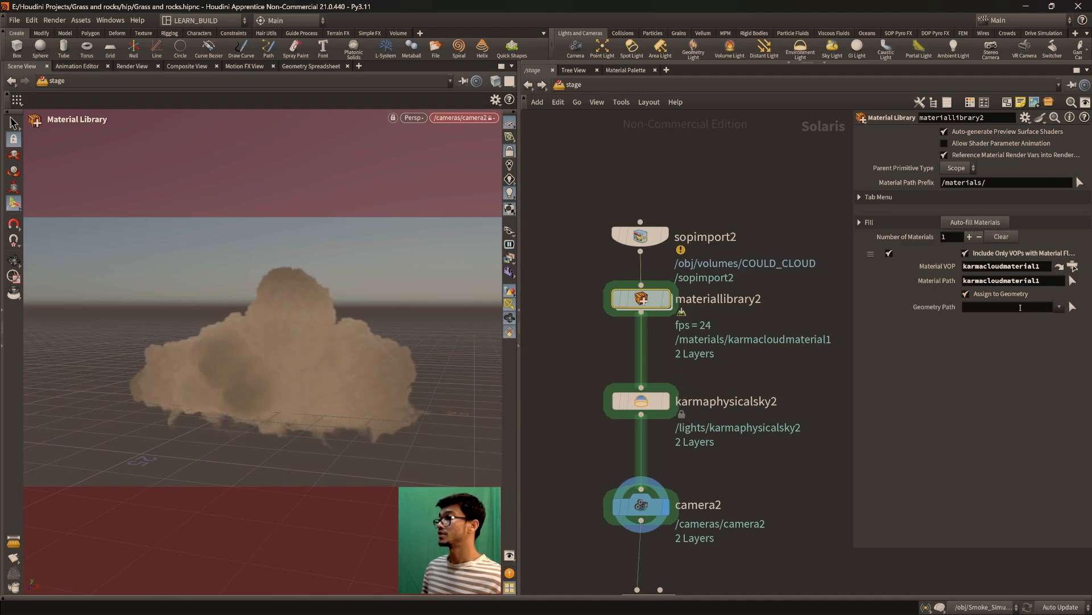
# Rename the SOP Import node as cloud_render
pyautogui.doubleClick(705, 237)
pyautogui.moveTo(738, 237); pyautogui.dragTo(678, 237)
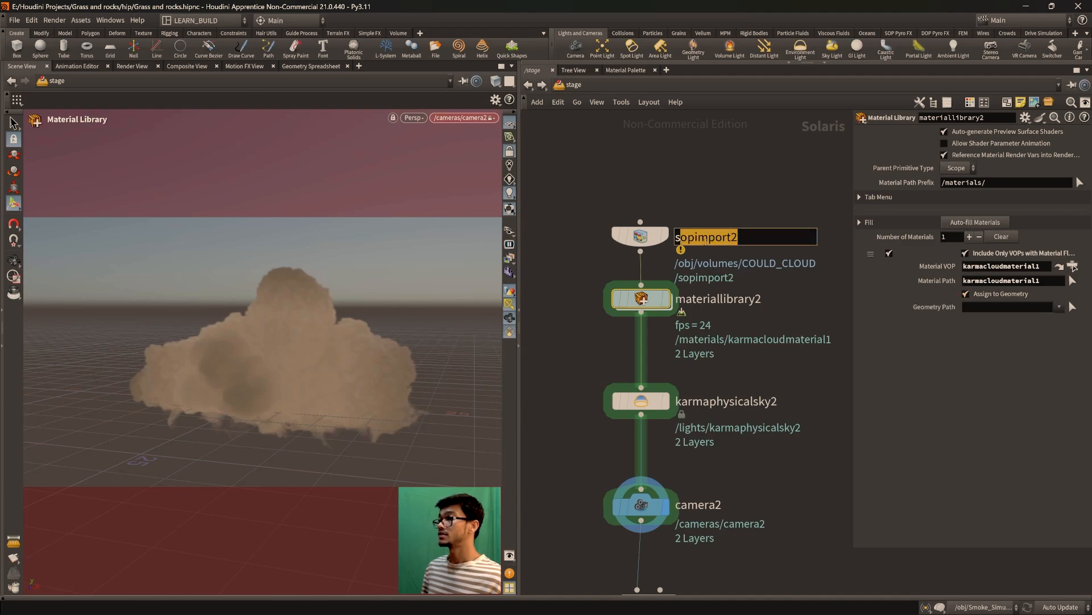
pyautogui.click(718, 241)
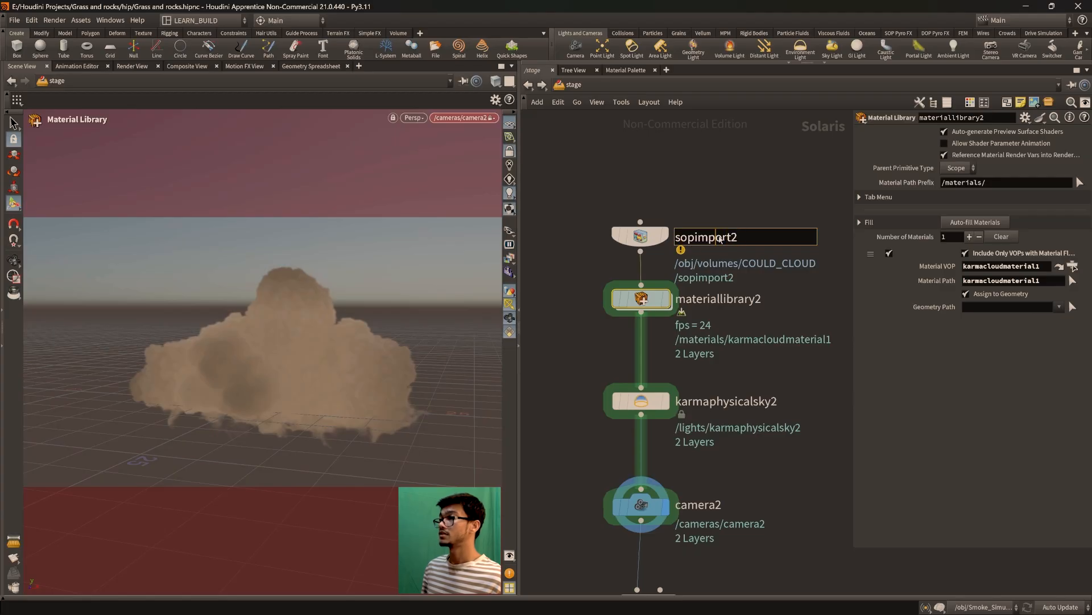
pyautogui.doubleClick(708, 238)
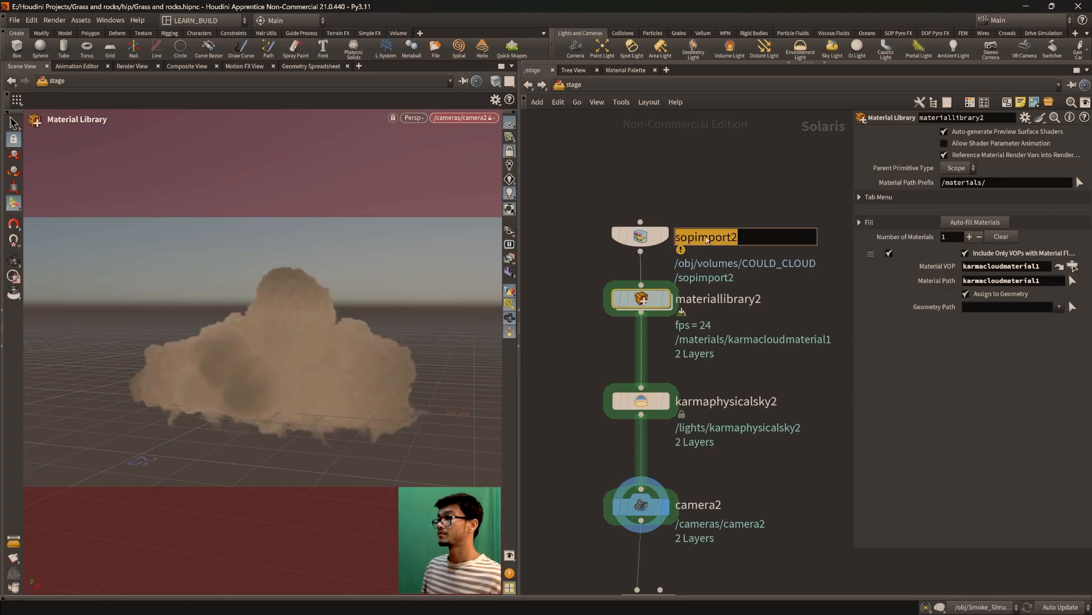
pyautogui.write('cloud_render')
pyautogui.press('Return')
# Assign the cloud material to the geometry path /cloud_render in the Material Library node
pyautogui.click(1011, 308)
pyautogui.write('/cloud')
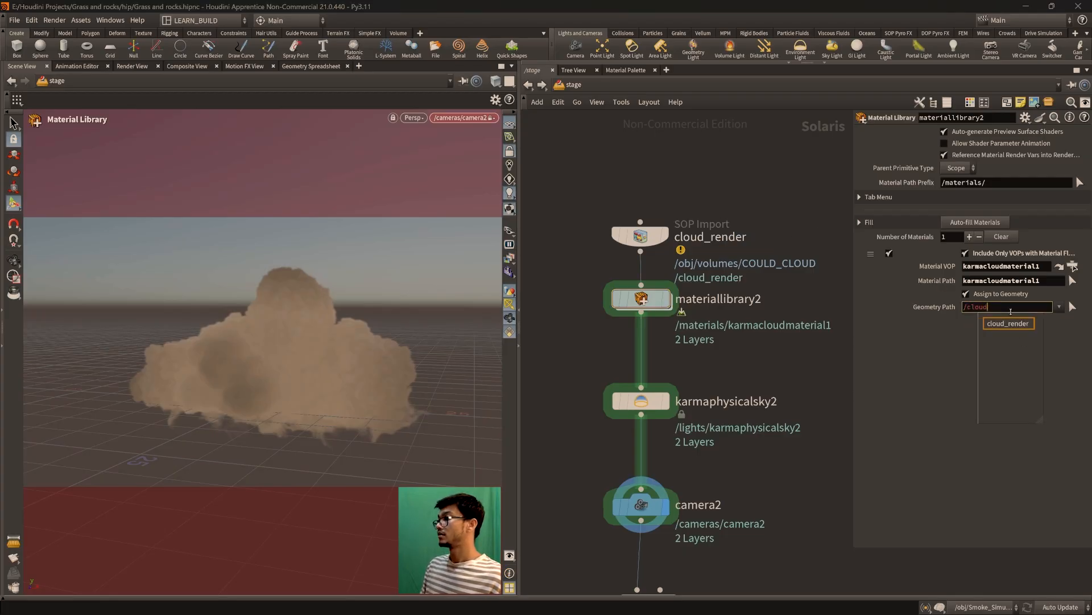
pyautogui.press('Return')
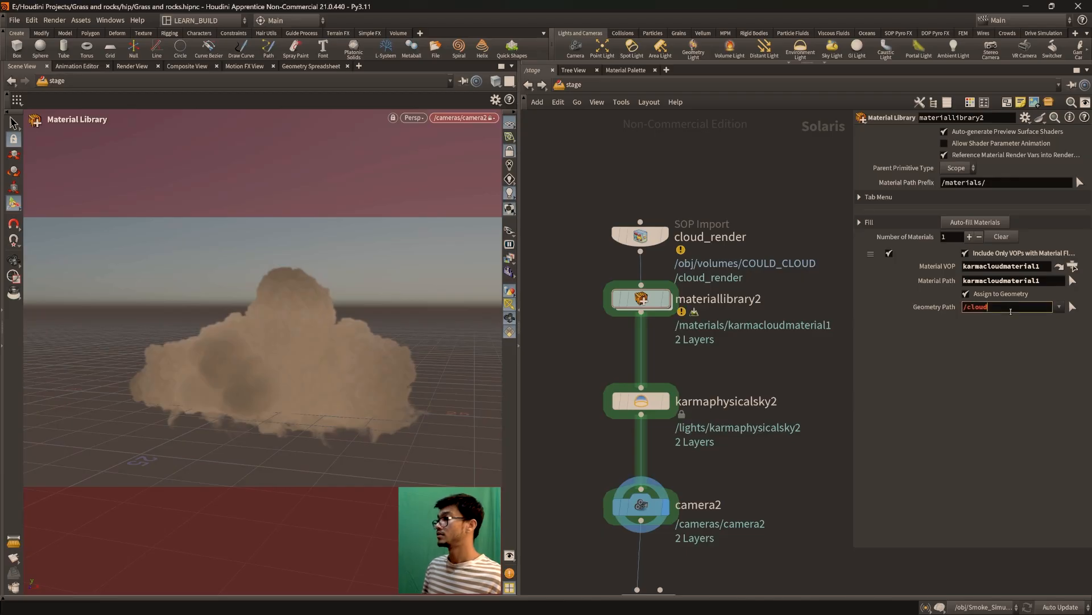
pyautogui.write('_render')
pyautogui.press('Return')
# Make the Karma Render Settings node the displayed node of the stage network
pyautogui.moveTo(781, 479); pyautogui.dragTo(778, 359, button='middle')
pyautogui.scroll(-1, 768, 441)
pyautogui.moveTo(761, 454); pyautogui.dragTo(788, 415, button='middle')
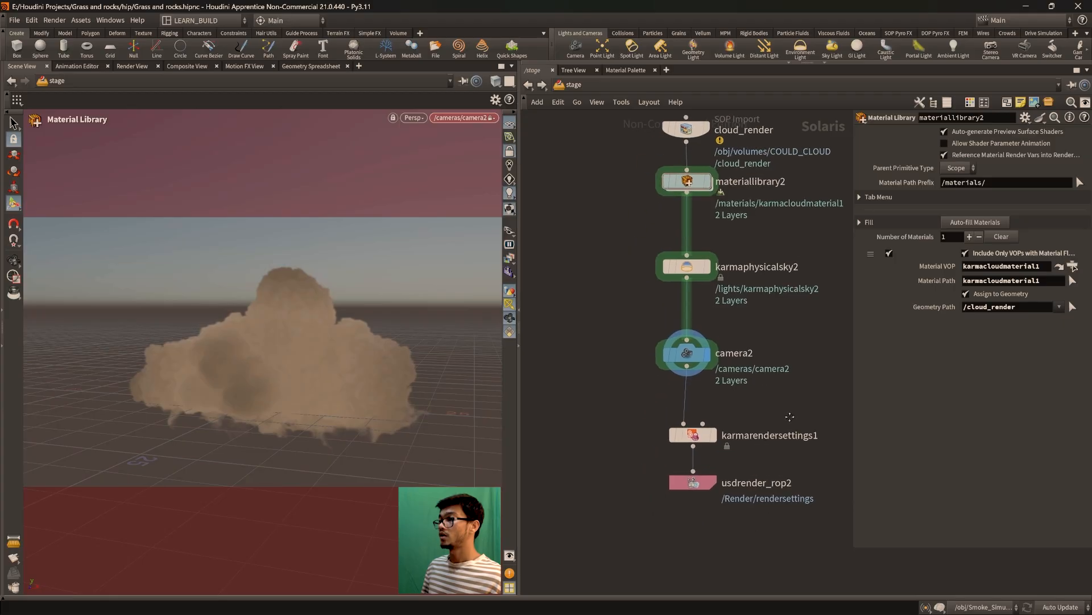
pyautogui.scroll(1, 726, 441)
pyautogui.click(718, 402)
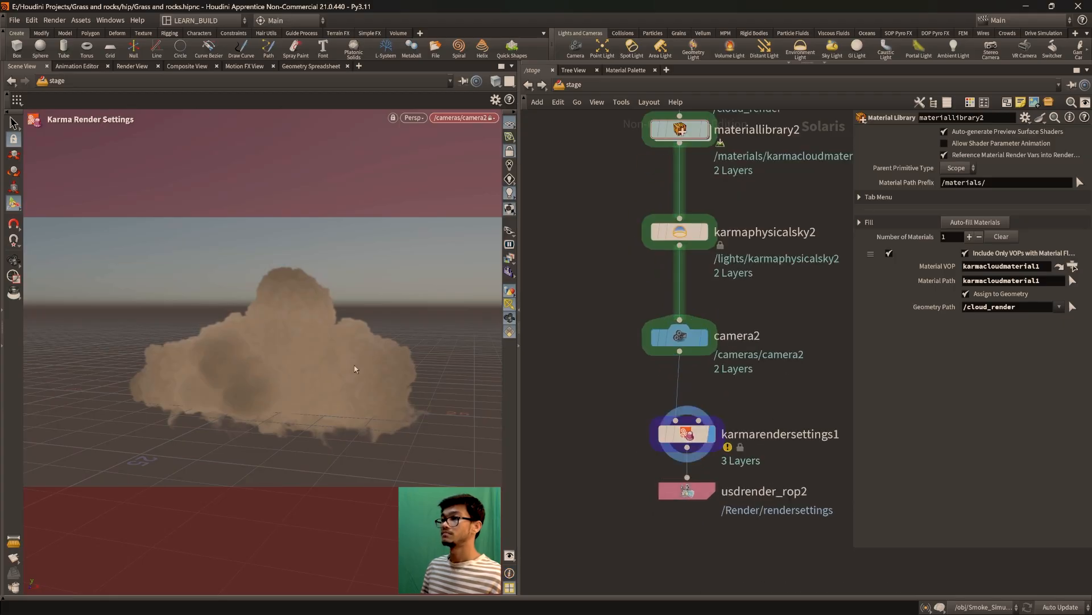
# Review the parameters of the Material Library and Karma Physical Sky nodes
pyautogui.moveTo(677, 271); pyautogui.dragTo(644, 449, button='middle')
pyautogui.click(647, 308)
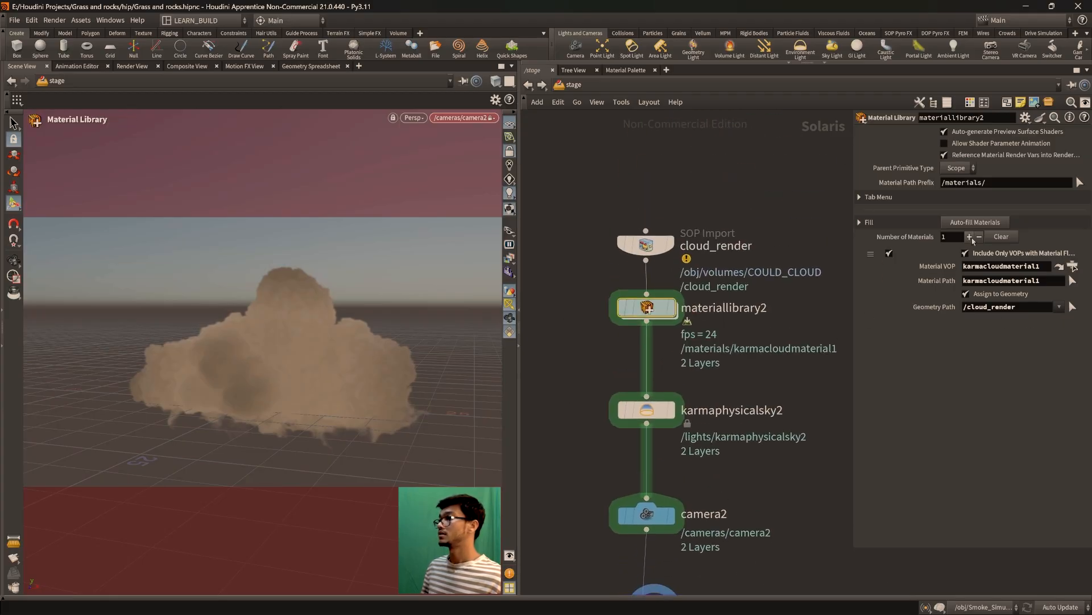
pyautogui.moveTo(727, 379); pyautogui.dragTo(745, 322, button='middle')
pyautogui.click(665, 351)
pyautogui.moveTo(751, 438); pyautogui.dragTo(763, 380, button='middle')
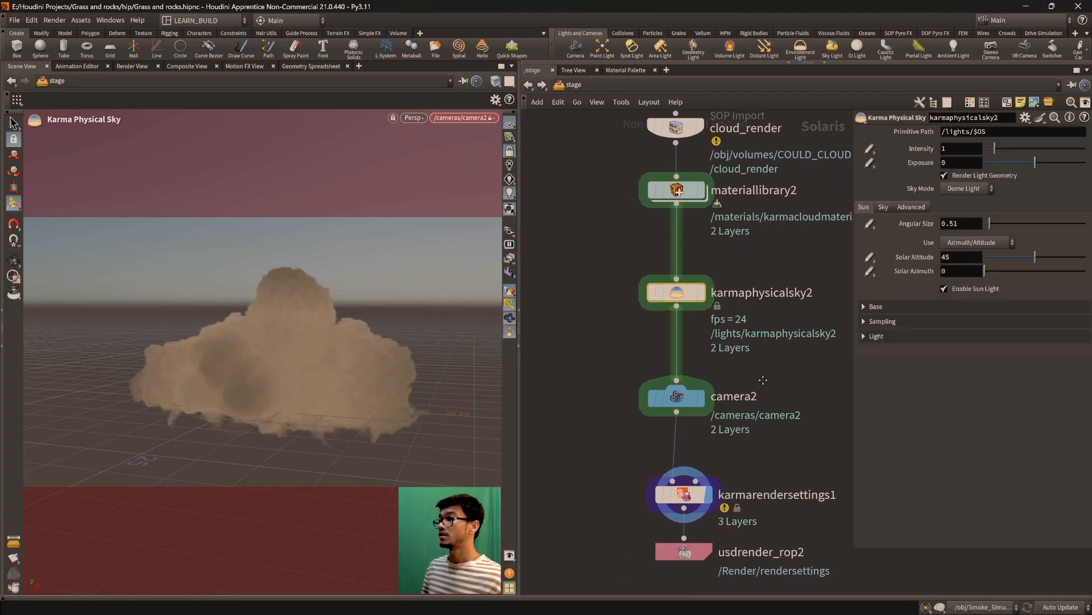
pyautogui.moveTo(729, 277); pyautogui.dragTo(712, 351, button='middle')
# Switch the Karma Render Settings node's engine settings to XPU Parameters
pyautogui.moveTo(755, 447); pyautogui.dragTo(750, 280, button='middle')
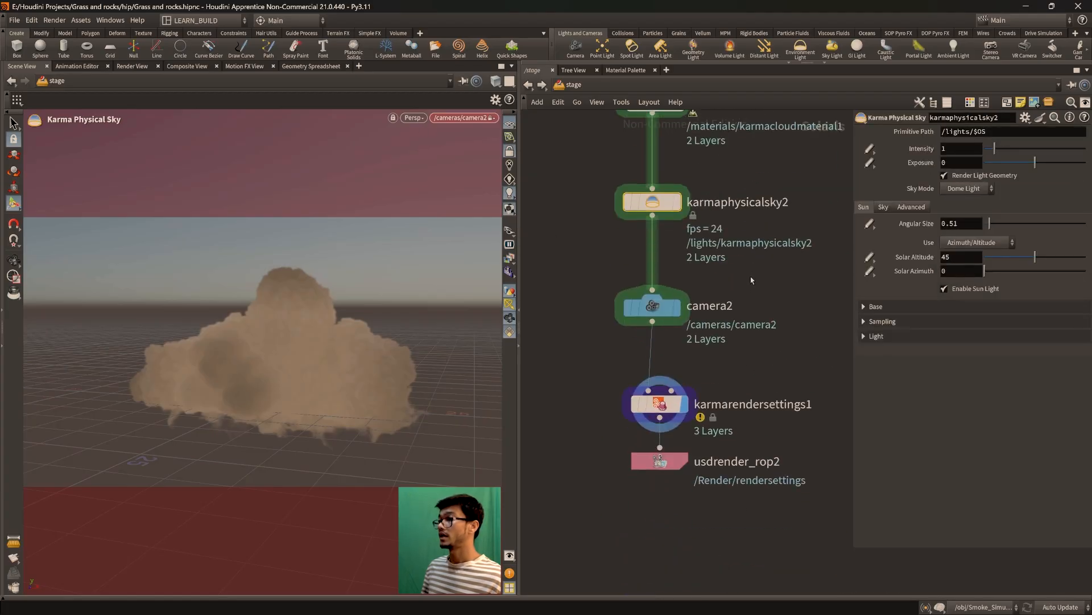
pyautogui.click(663, 406)
pyautogui.click(971, 209)
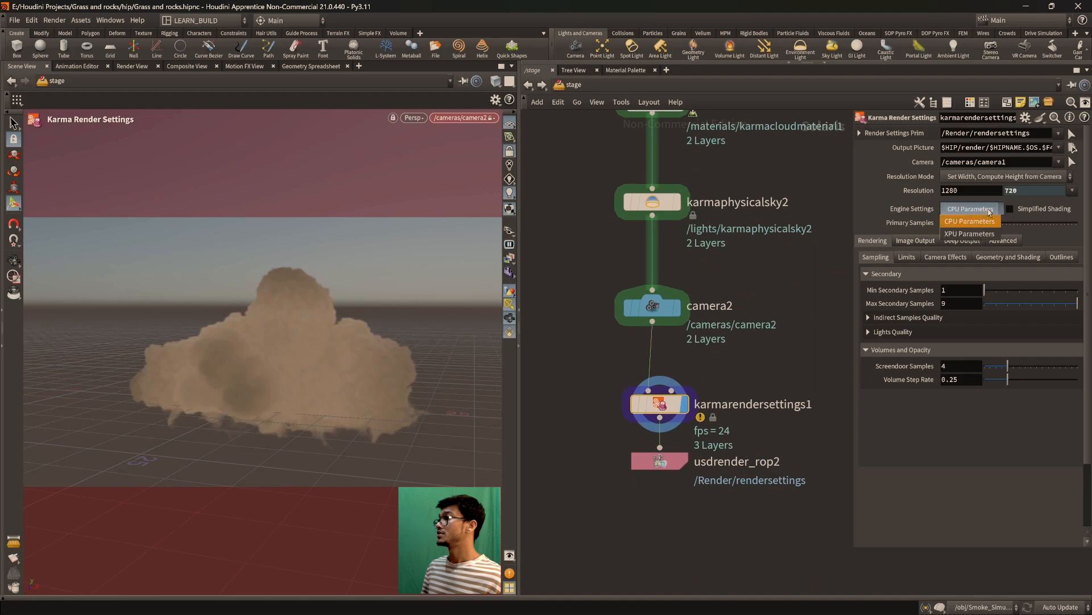
pyautogui.click(970, 234)
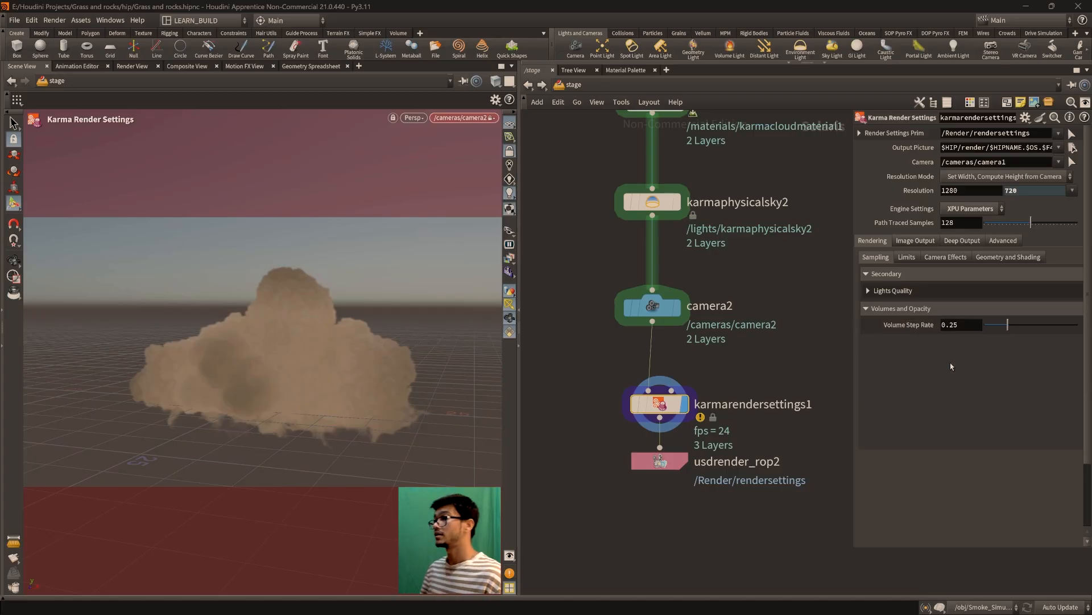
pyautogui.scroll(4, 752, 301)
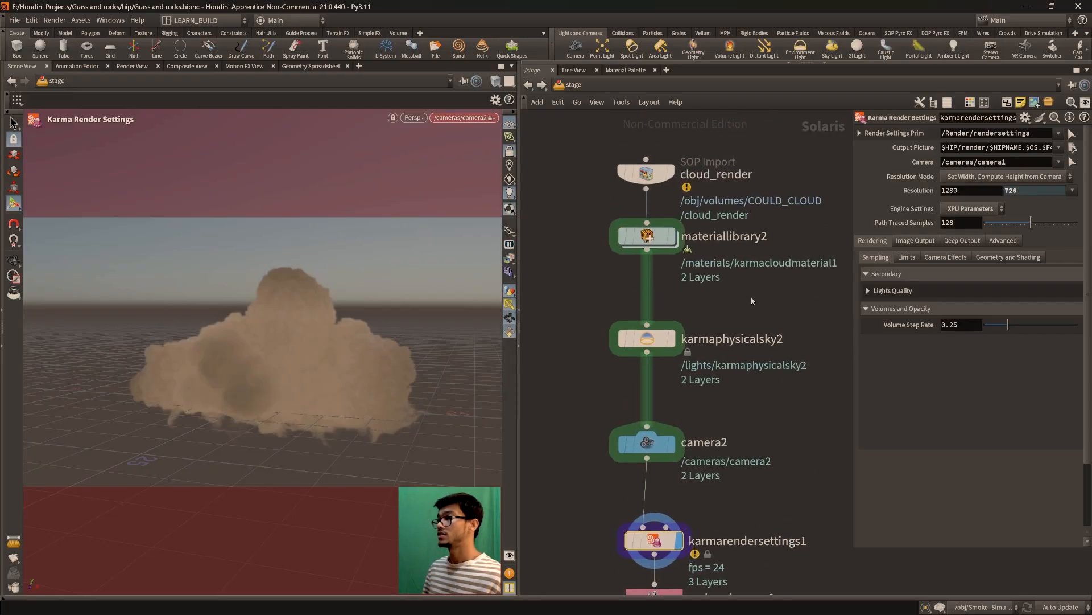
# Switch the viewport renderer to Karma XPU to preview the cloud through camera2
pyautogui.moveTo(733, 288); pyautogui.dragTo(775, 329, button='middle')
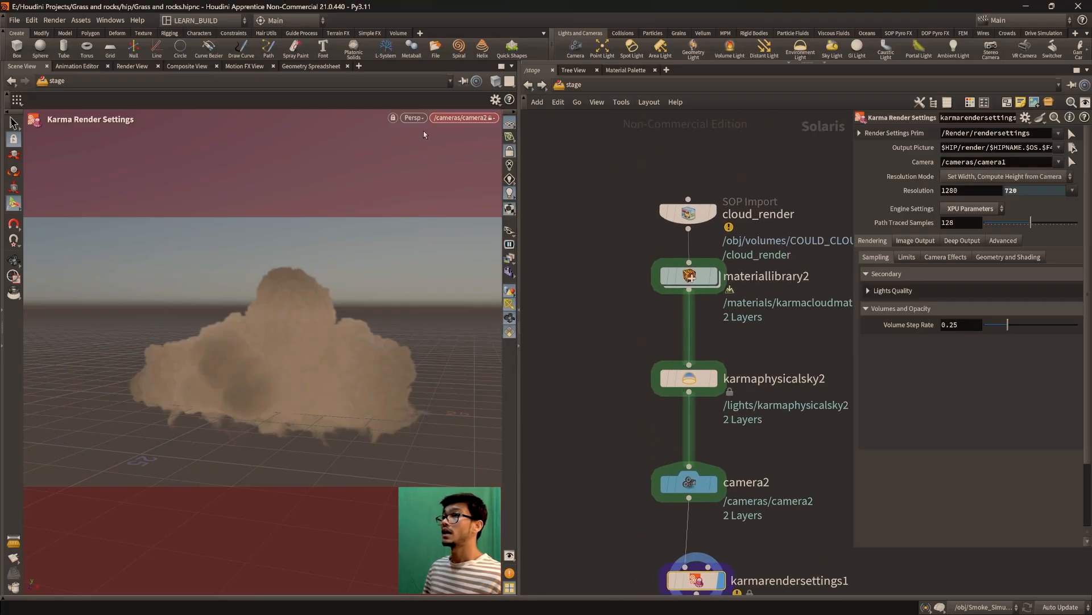
pyautogui.click(414, 118)
pyautogui.click(452, 186)
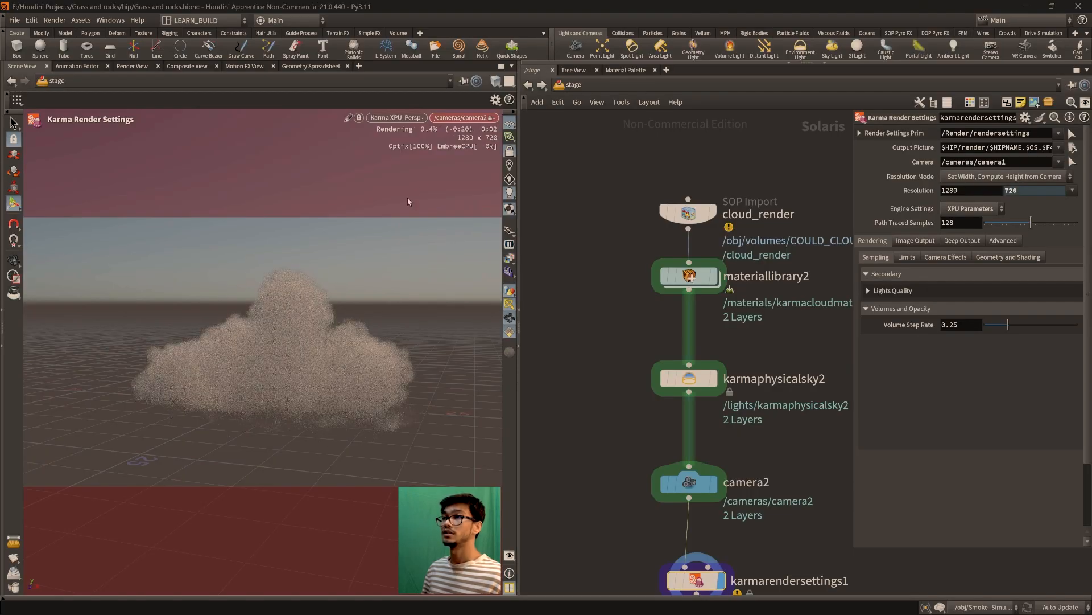
pyautogui.click(413, 117)
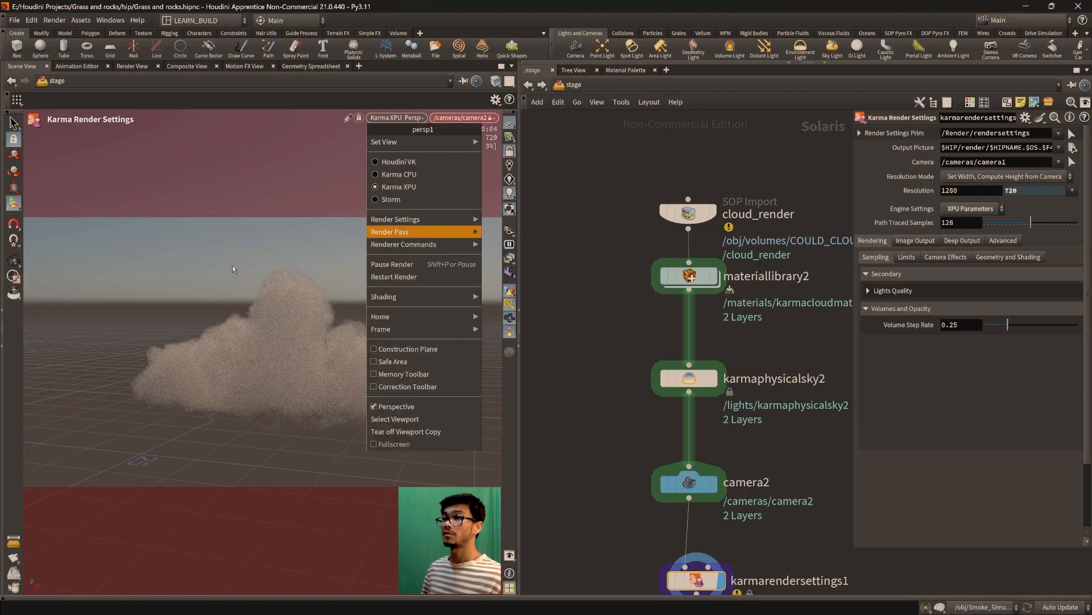
pyautogui.click(327, 449)
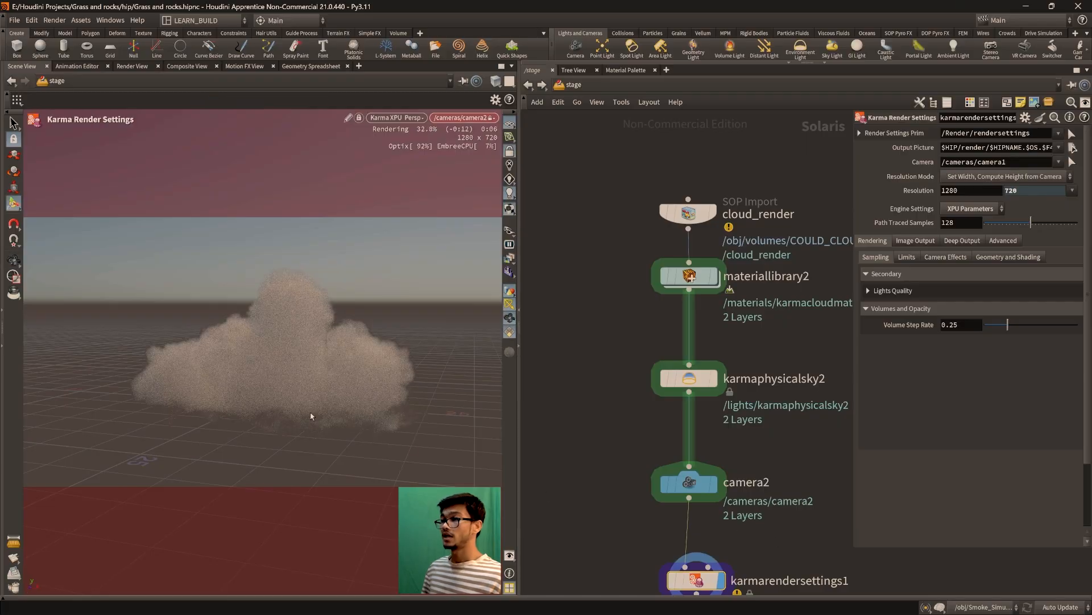
# Reframe camera2 to look up at the cloud from below, at a translate of about 3.2, -9.6, 58
pyautogui.click(21, 263)
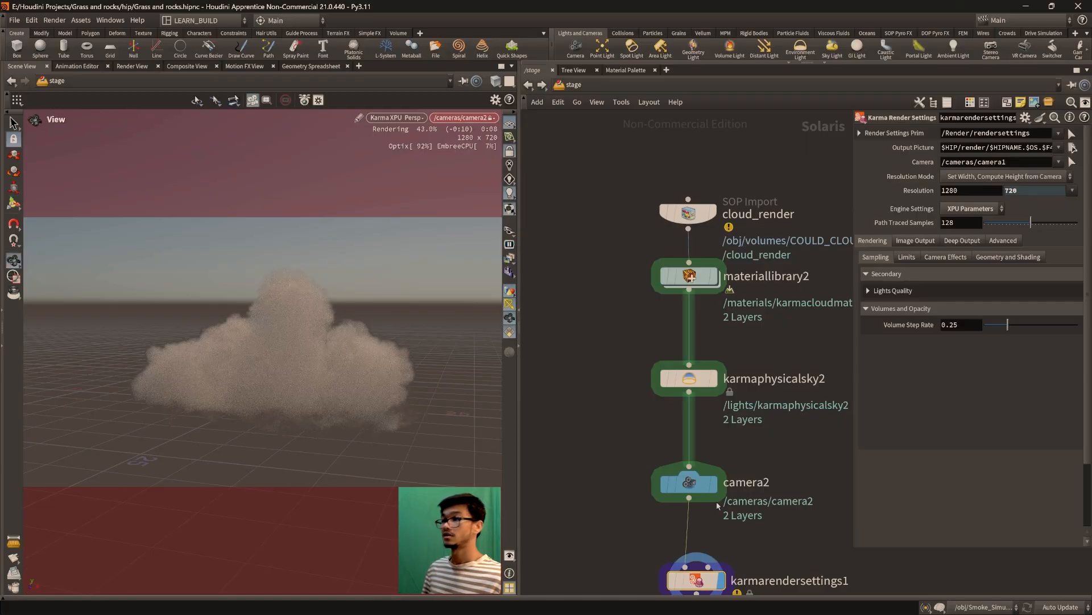
pyautogui.press('Return')
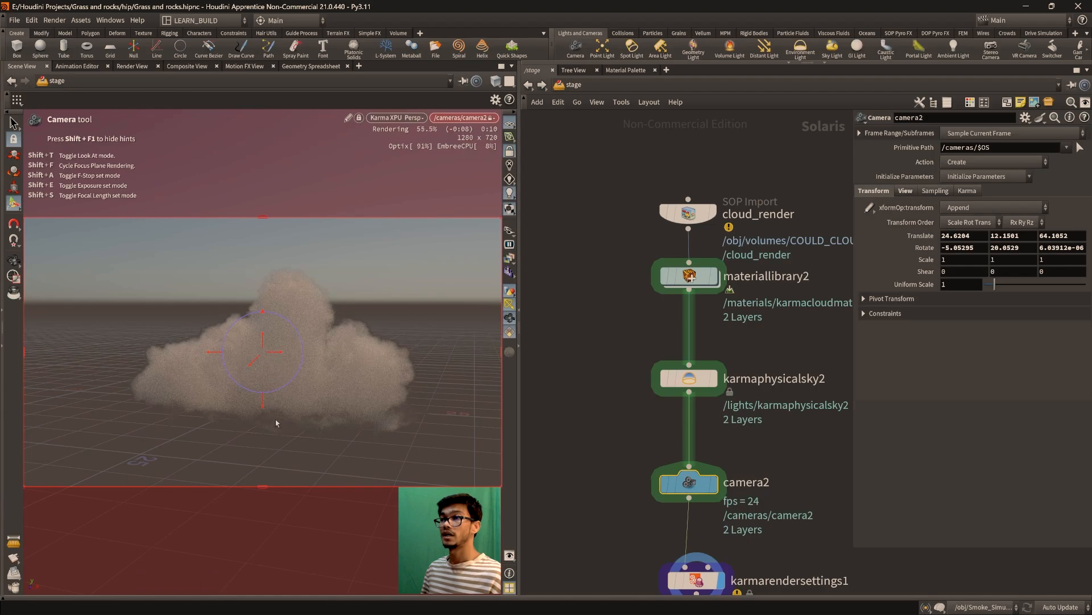
pyautogui.moveTo(252, 364); pyautogui.dragTo(245, 424)
pyautogui.scroll(2, 244, 424)
pyautogui.keyDown('alt'); pyautogui.moveTo(296, 400); pyautogui.dragTo(302, 398, button='middle'); pyautogui.keyUp('alt')
pyautogui.keyDown('alt'); pyautogui.moveTo(302, 398); pyautogui.dragTo(319, 402); pyautogui.keyUp('alt')
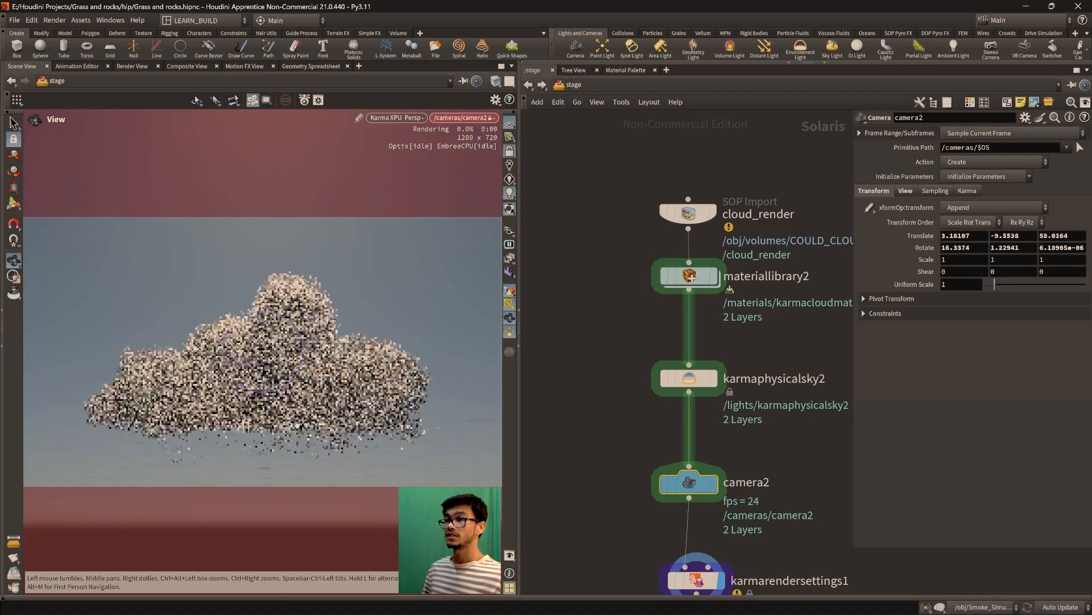
# Set the Karma Physical Sky's solar altitude to 66 and its solar azimuth to 43
pyautogui.moveTo(705, 381)
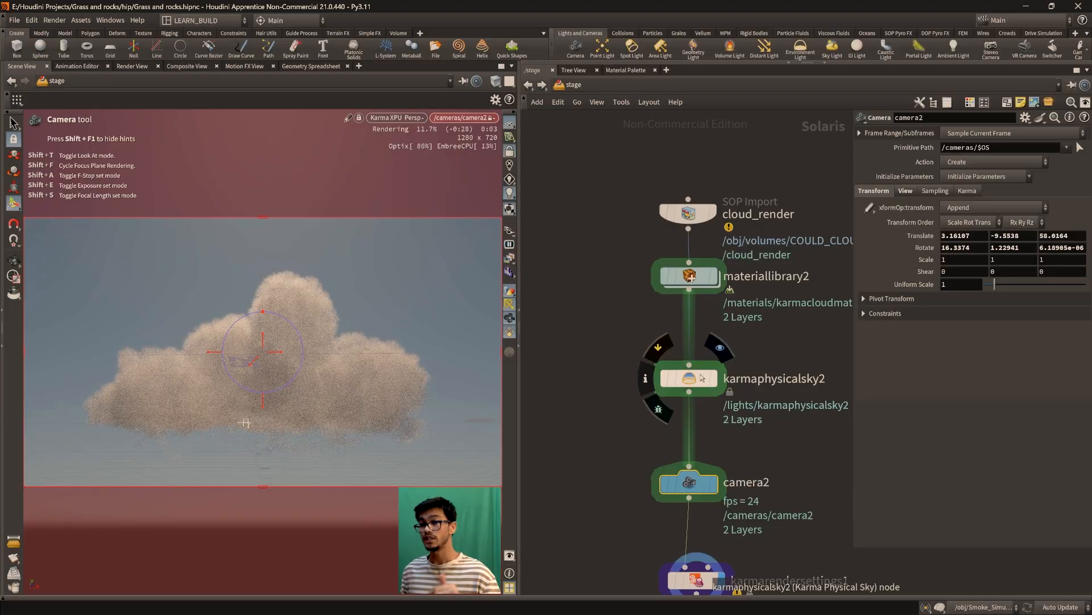
pyautogui.click(709, 379)
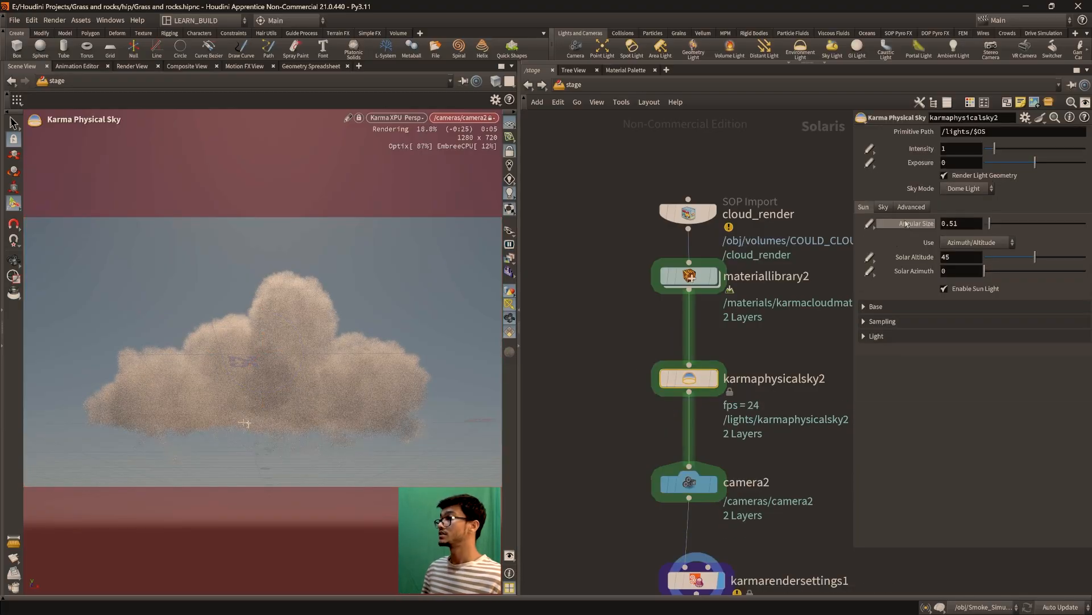
pyautogui.click(874, 306)
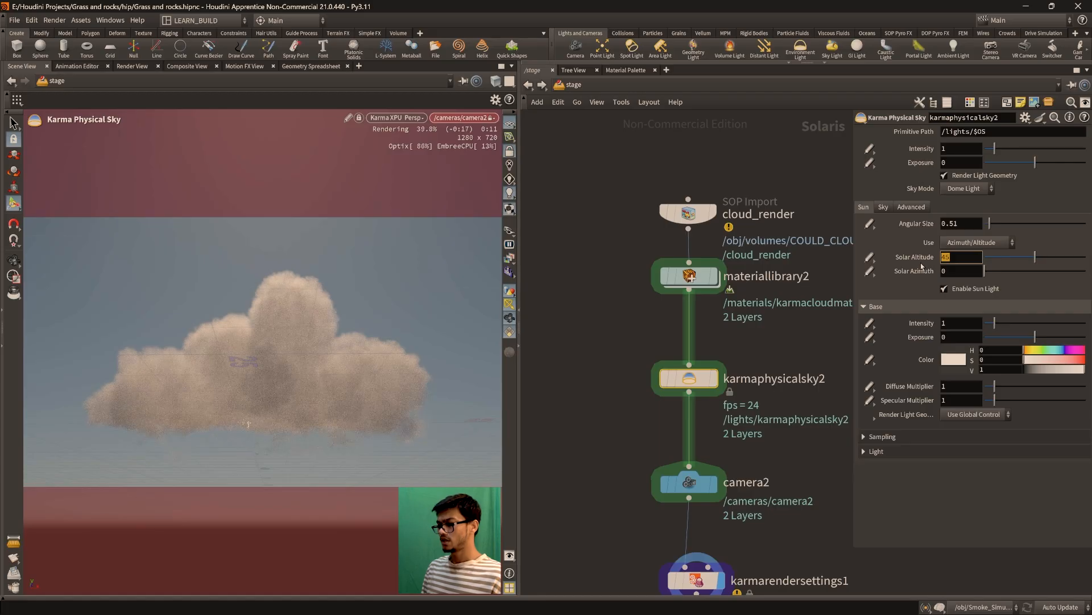
pyautogui.press('Return')
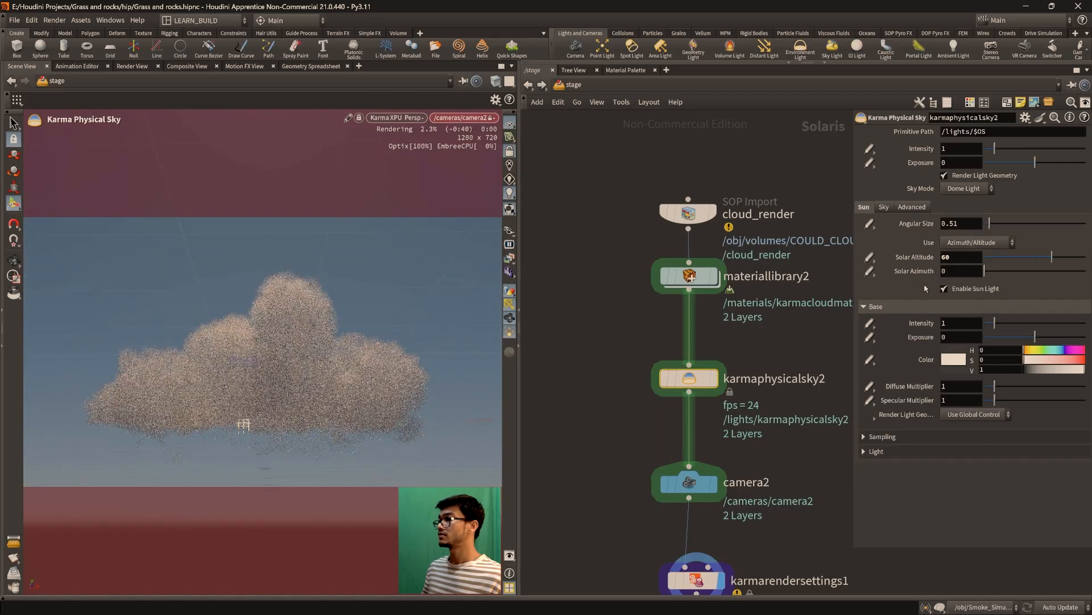
pyautogui.moveTo(990, 275); pyautogui.dragTo(1000, 272)
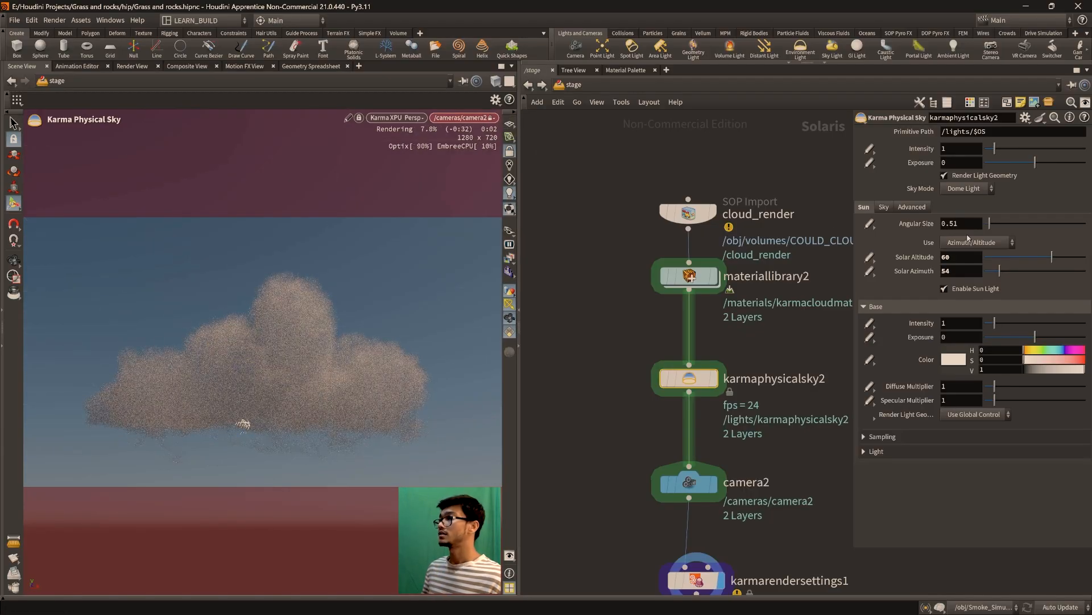
pyautogui.moveTo(793, 346); pyautogui.dragTo(751, 289, button='middle')
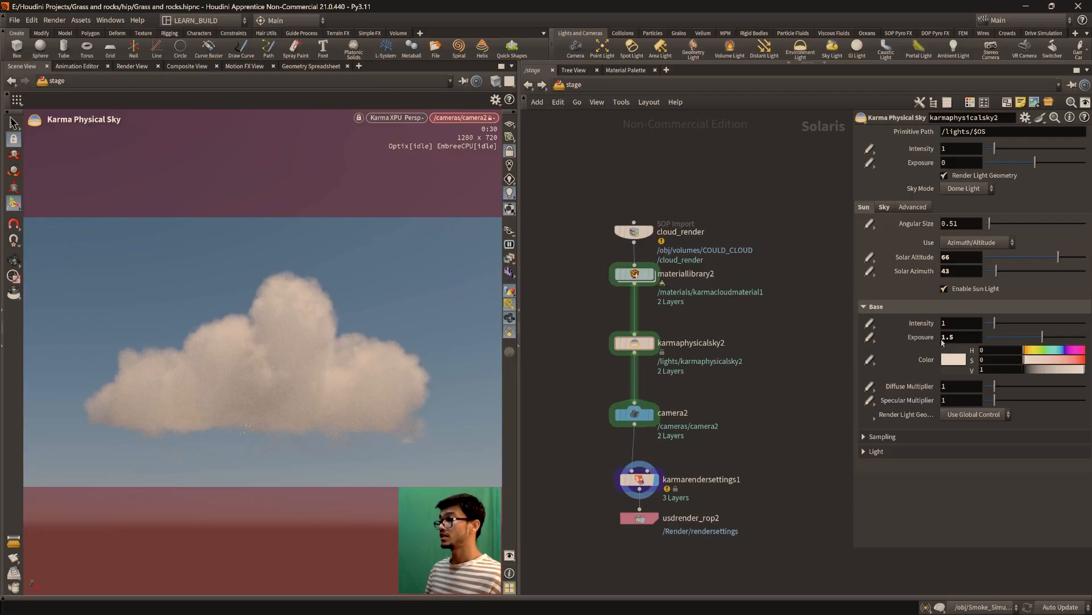
# Set the Karma Physical Sky's base exposure to 1.5 for the sun and 0.5 for the sky
pyautogui.click(959, 341)
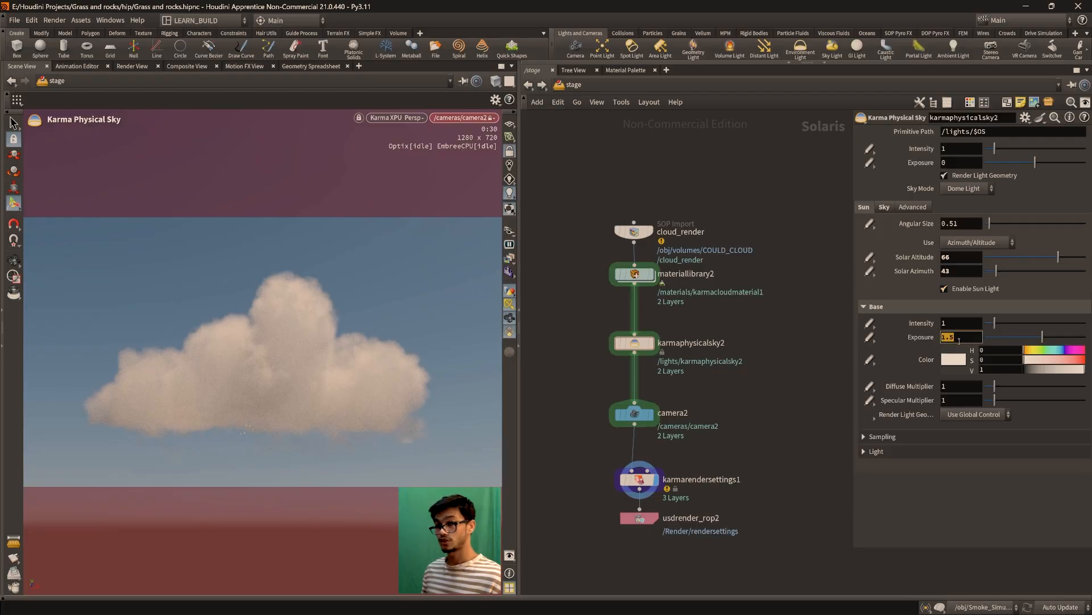
pyautogui.write('0.5')
pyautogui.press('Return')
pyautogui.click(888, 209)
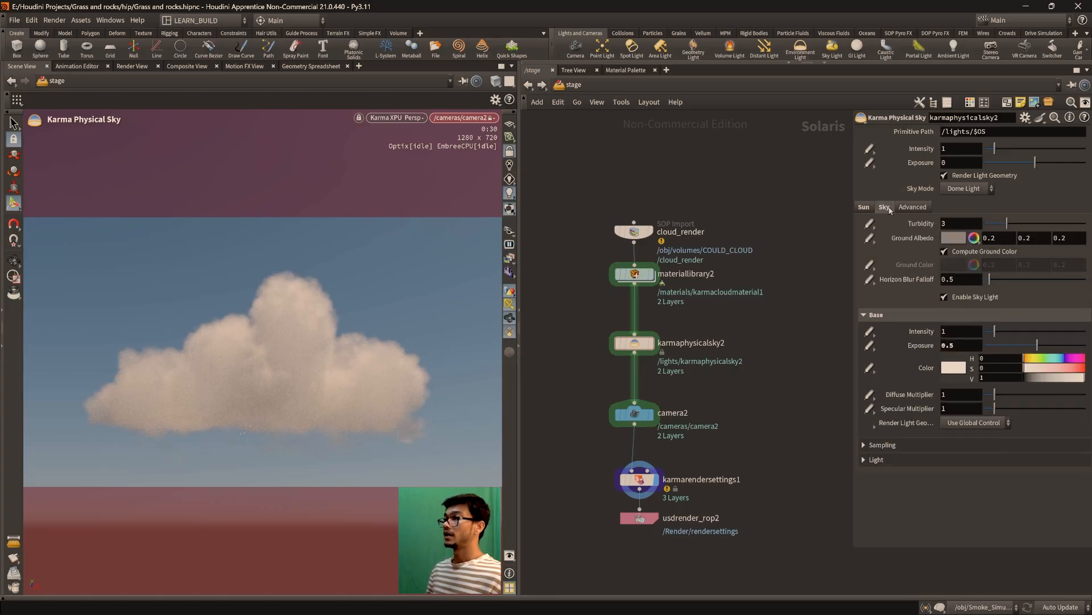
pyautogui.doubleClick(951, 346)
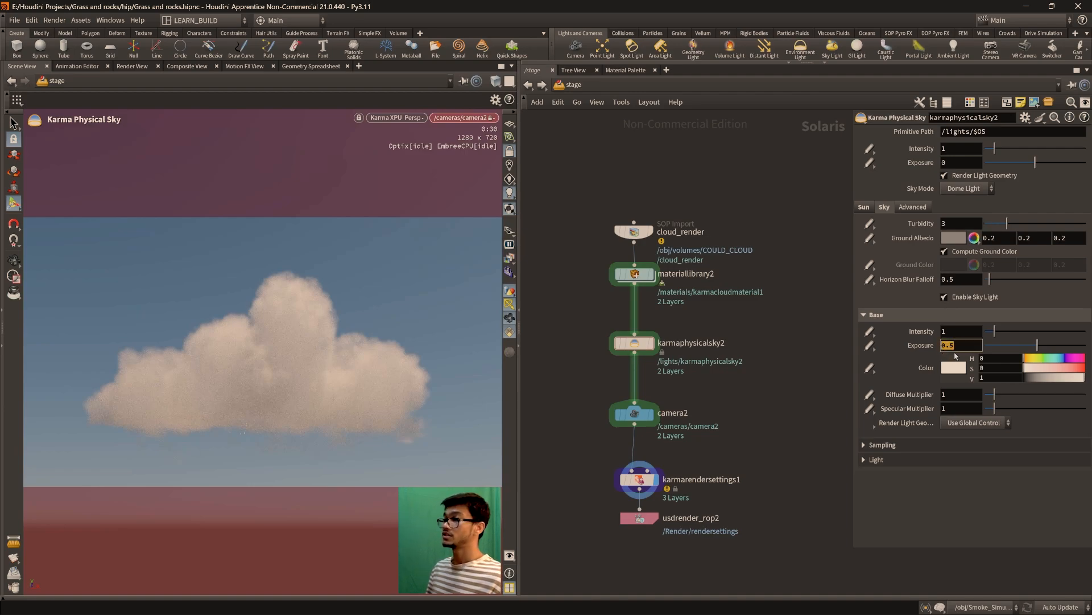
pyautogui.click(753, 451)
pyautogui.click(864, 208)
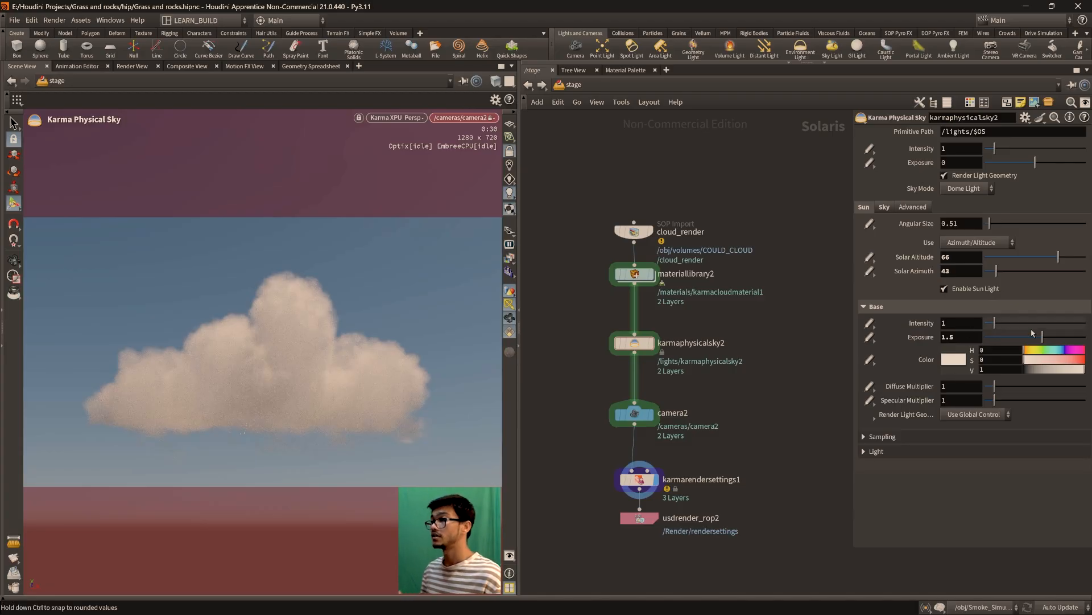
# In the cloud material's pyro shader, set density scale to 10, shadow density to 0.68, roughness to 1.5 and extinction falloff to 0.3
pyautogui.doubleClick(635, 274)
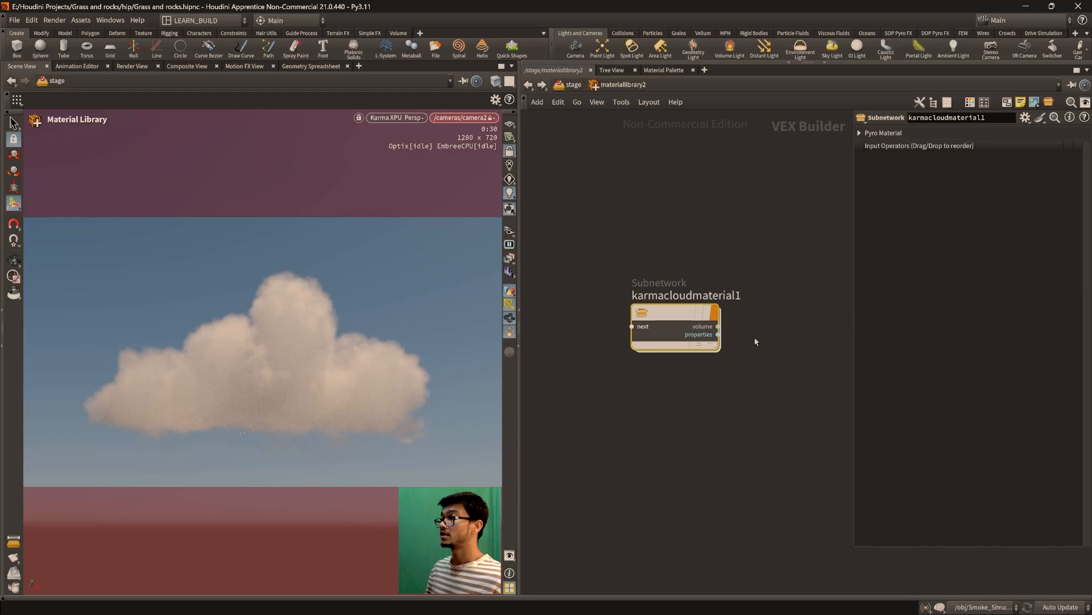
pyautogui.doubleClick(689, 322)
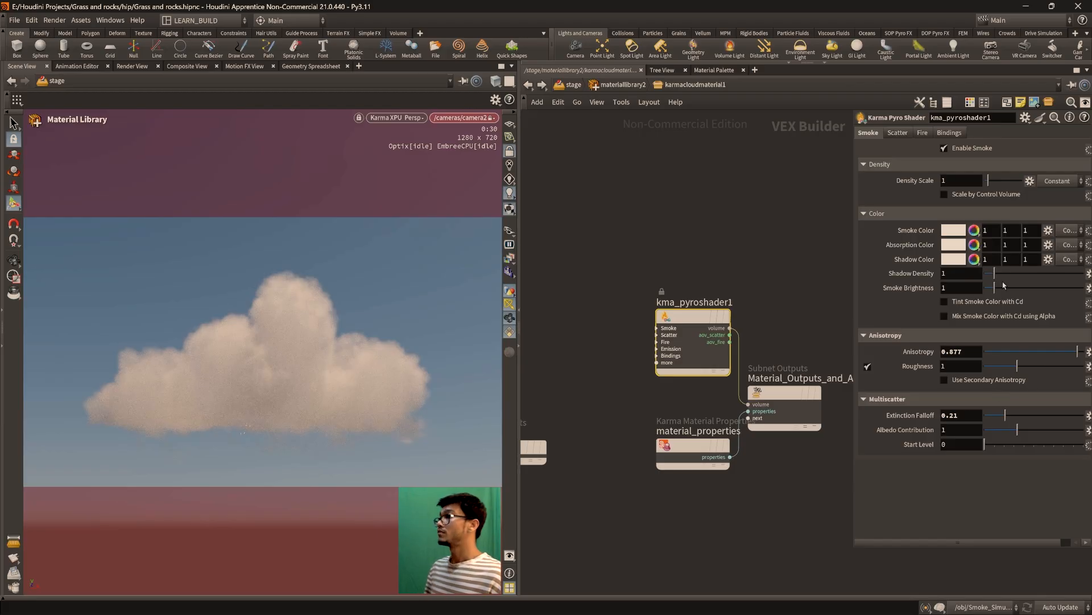
pyautogui.moveTo(991, 181); pyautogui.dragTo(1023, 181)
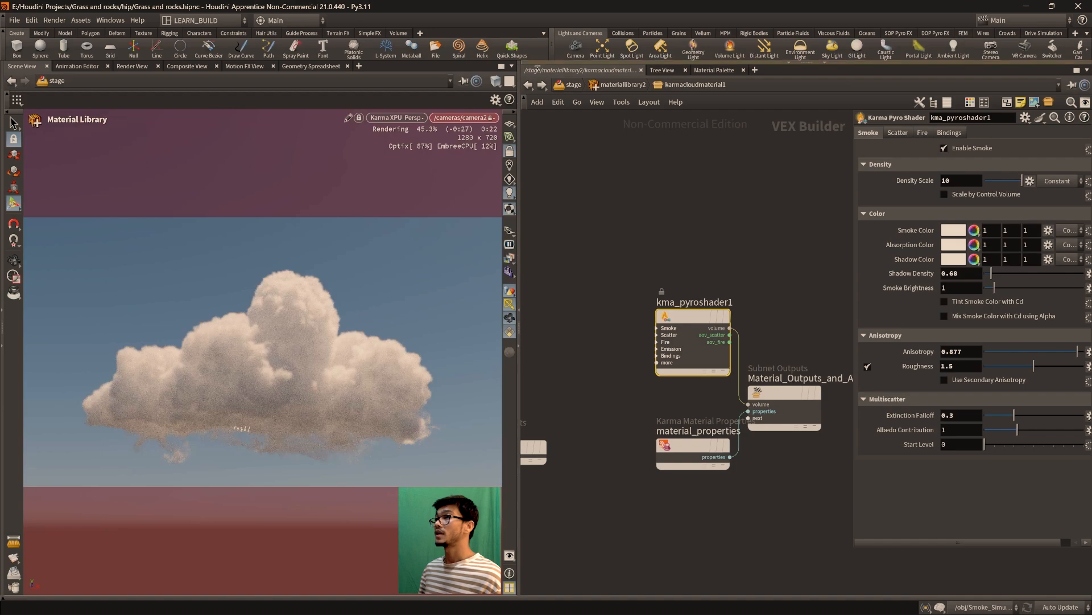
pyautogui.click(530, 86)
pyautogui.click(530, 86)
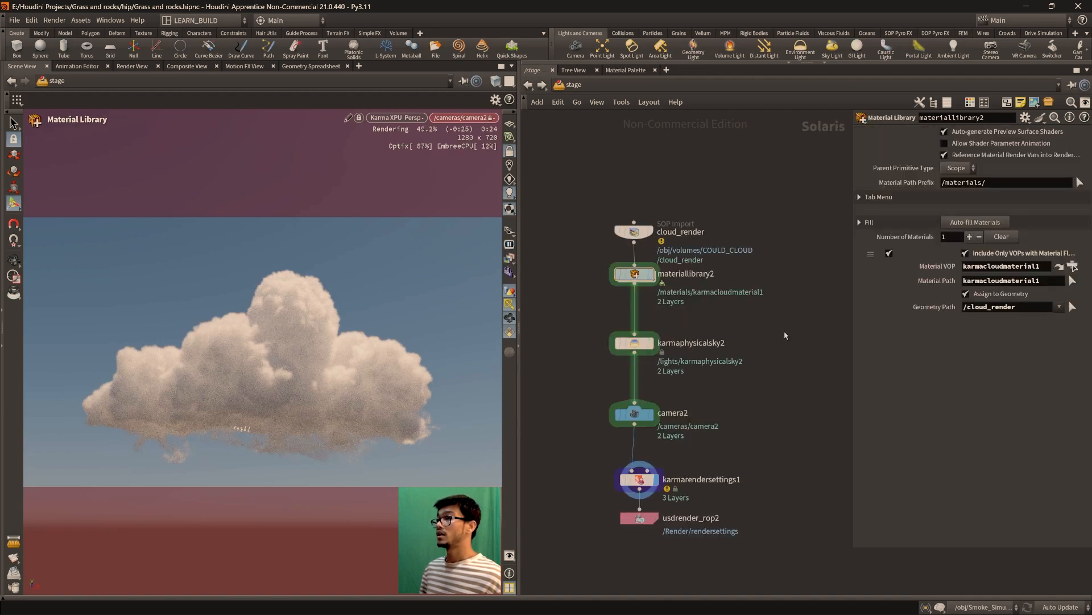
# Set the volume limit in the Karma Render Settings to 32 and orbit camera2 slightly around the cloud
pyautogui.scroll(2, 751, 383)
pyautogui.scroll(-1, 751, 383)
pyautogui.scroll(-2, 707, 399)
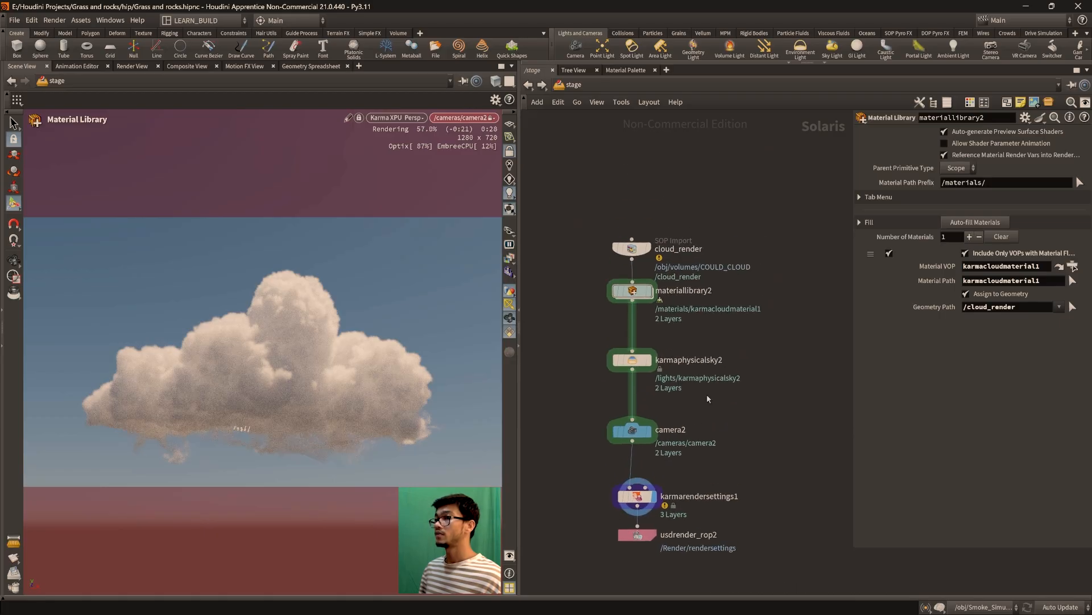
pyautogui.scroll(1, 707, 399)
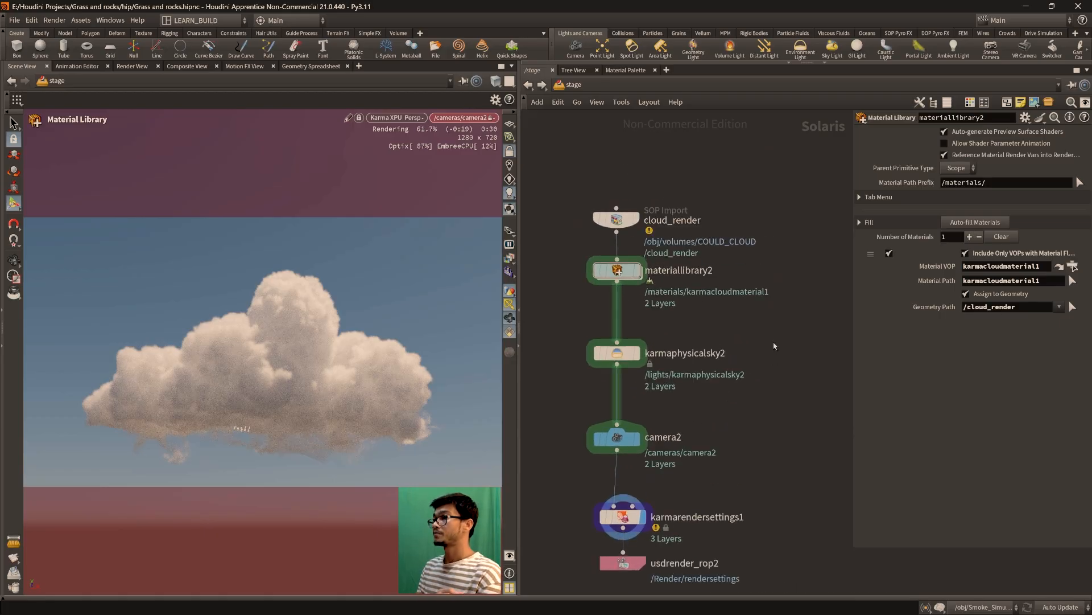
pyautogui.moveTo(736, 481); pyautogui.dragTo(763, 438, button='middle')
pyautogui.click(650, 474)
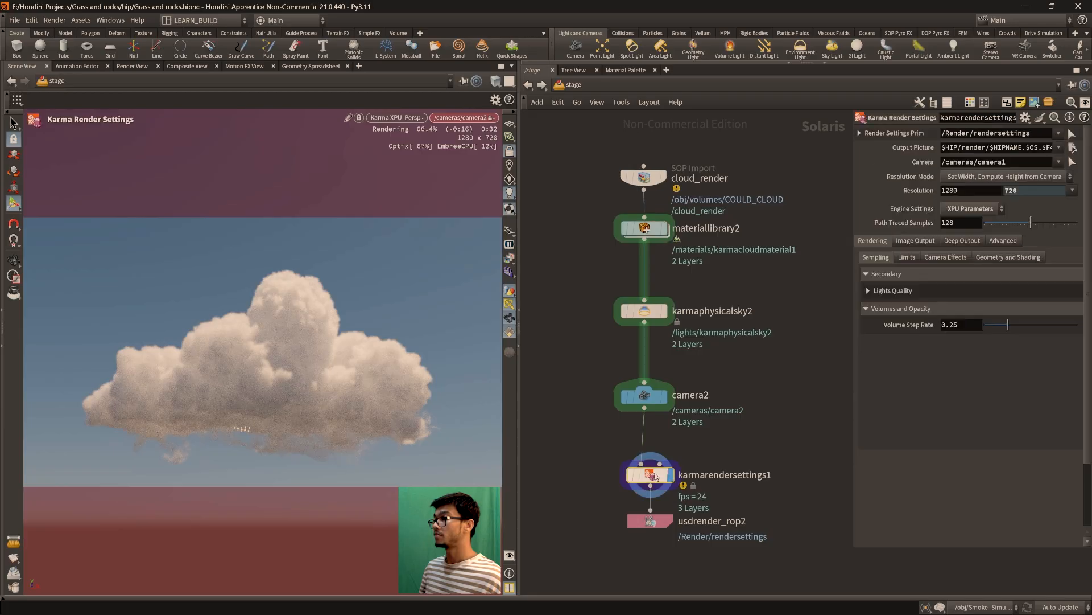
pyautogui.click(915, 240)
pyautogui.click(874, 240)
pyautogui.click(907, 256)
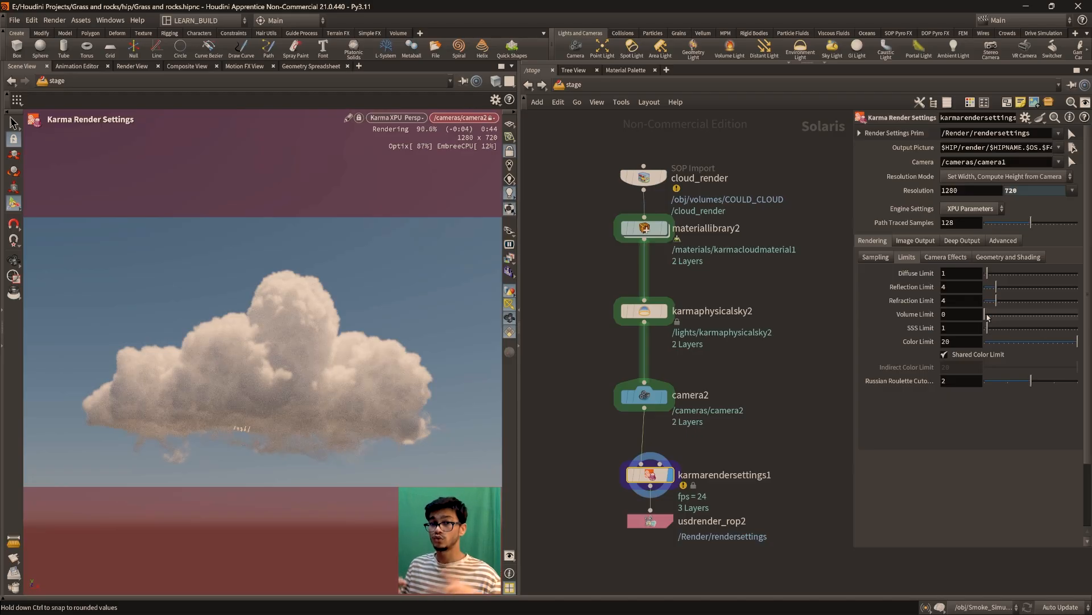
pyautogui.moveTo(987, 316); pyautogui.dragTo(1078, 315)
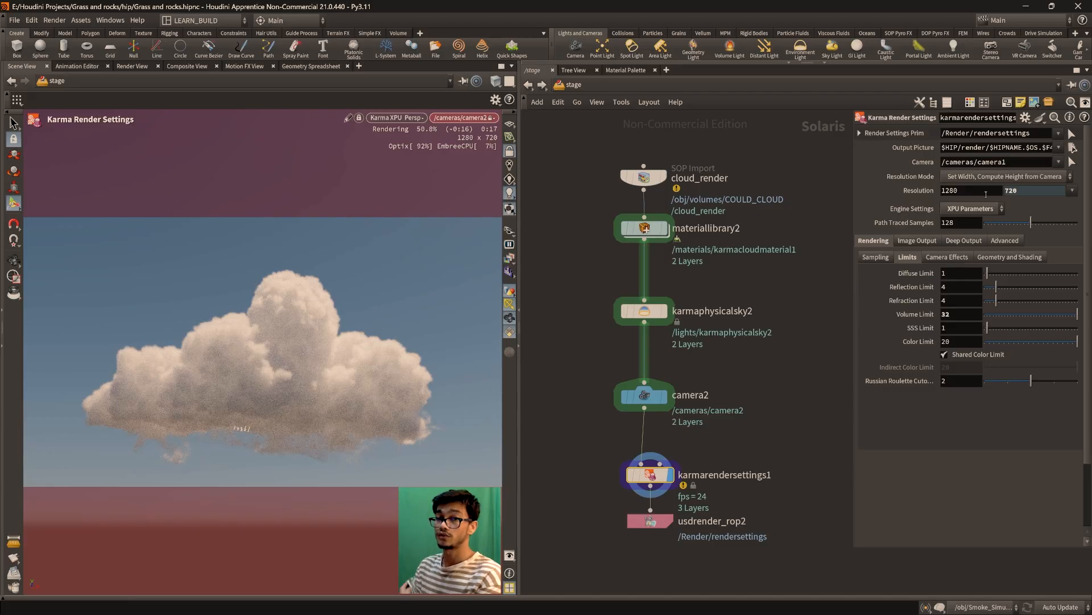
pyautogui.keyDown('alt'); pyautogui.moveTo(176, 345); pyautogui.dragTo(317, 392); pyautogui.keyUp('alt')
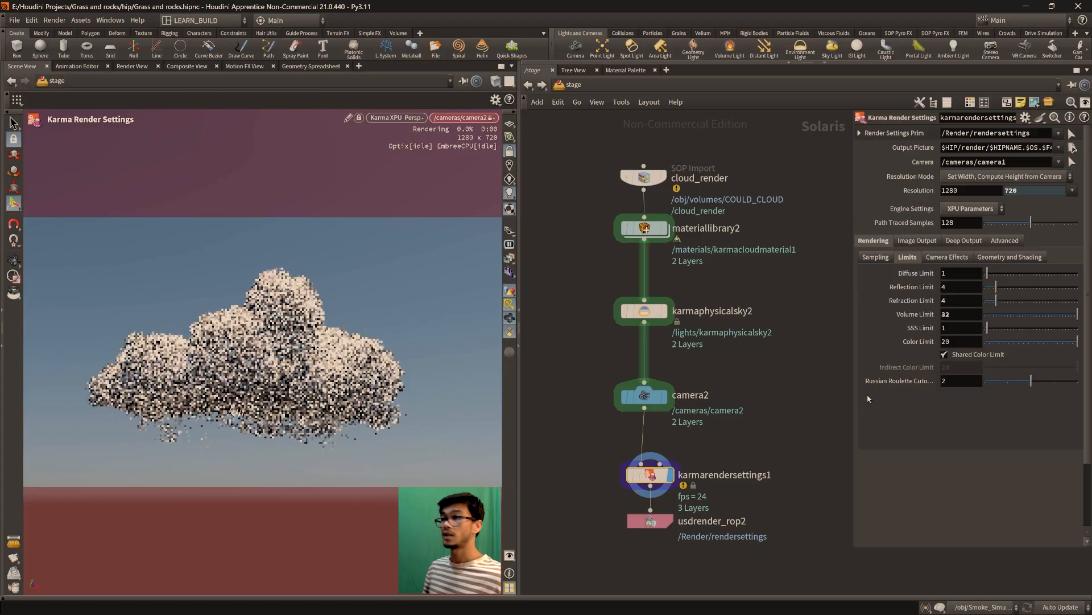
# Try a low sun with a solar altitude of 18.5 on the Karma Physical Sky and restore it to 66
pyautogui.click(644, 311)
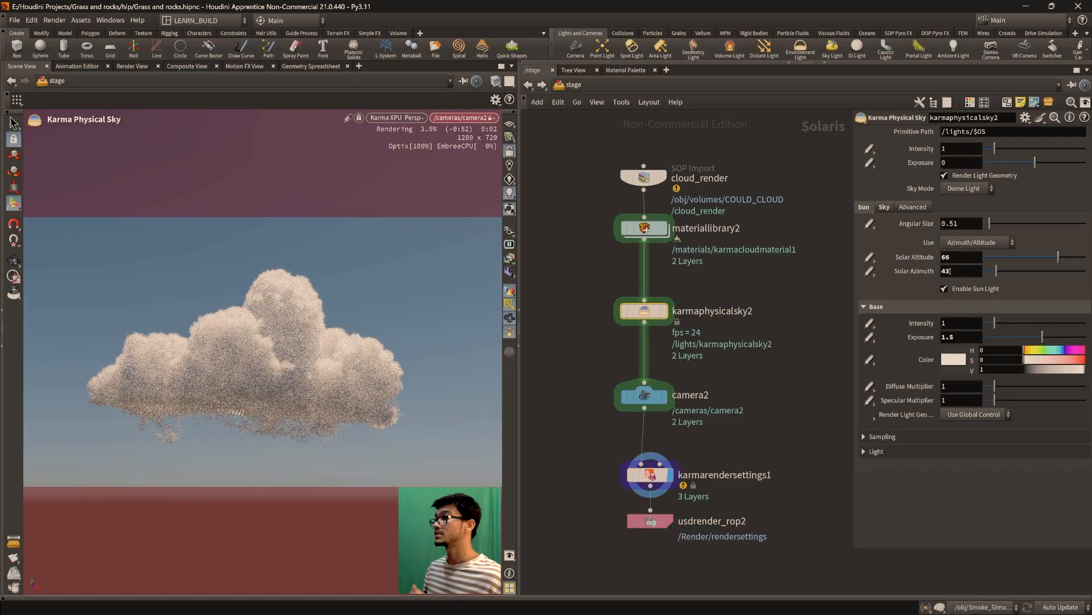
pyautogui.moveTo(1057, 257); pyautogui.dragTo(1006, 260)
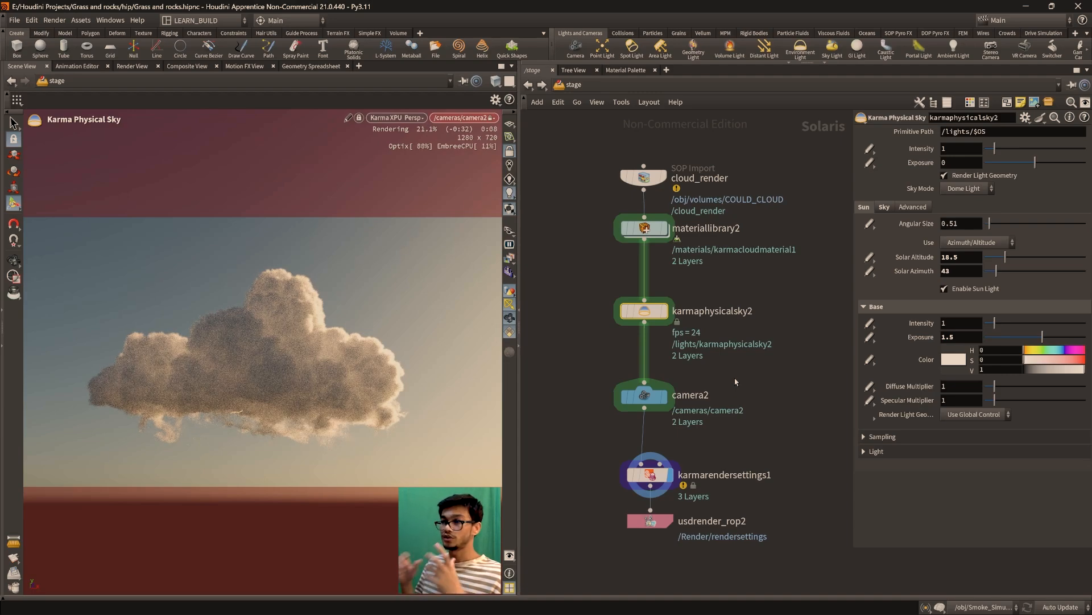
pyautogui.click(942, 257)
pyautogui.write('66')
pyautogui.press('Return')
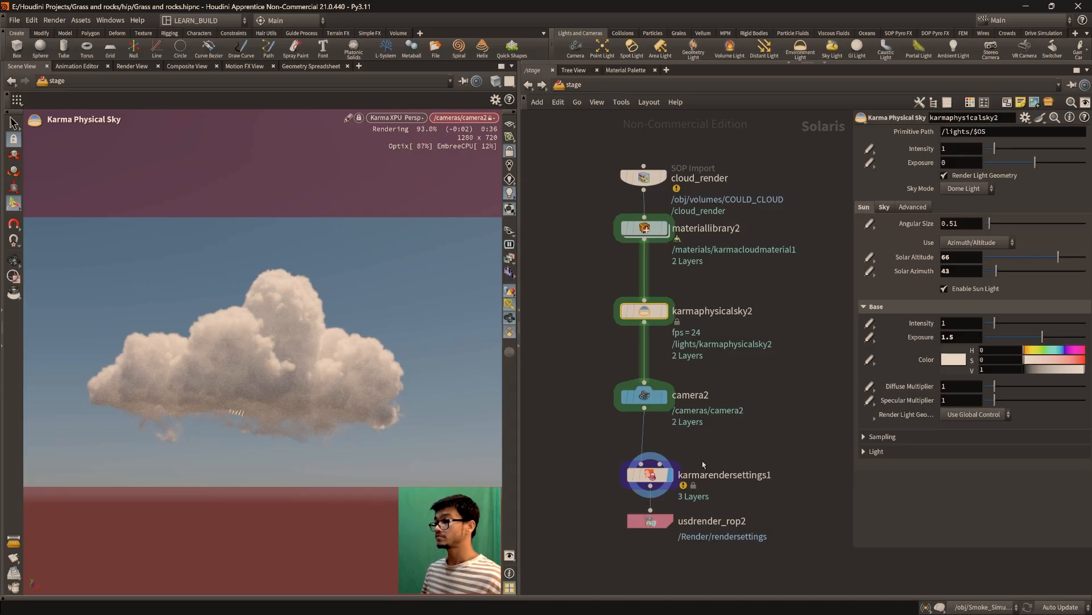
# Set the volume step rate in the Karma Render Settings' sampling options to 0.50
pyautogui.click(651, 476)
pyautogui.click(653, 523)
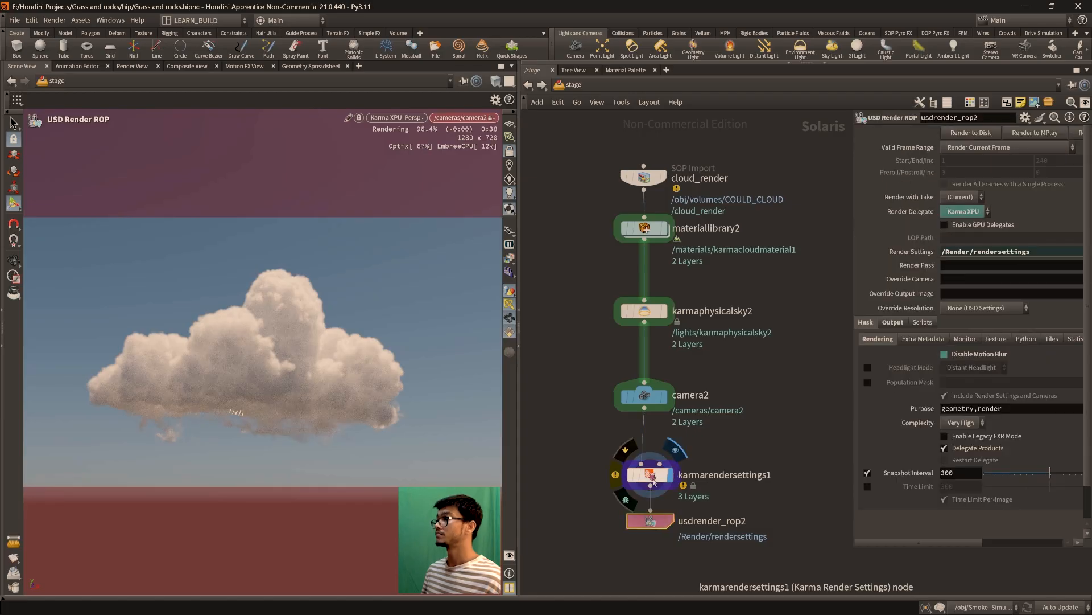
pyautogui.click(652, 477)
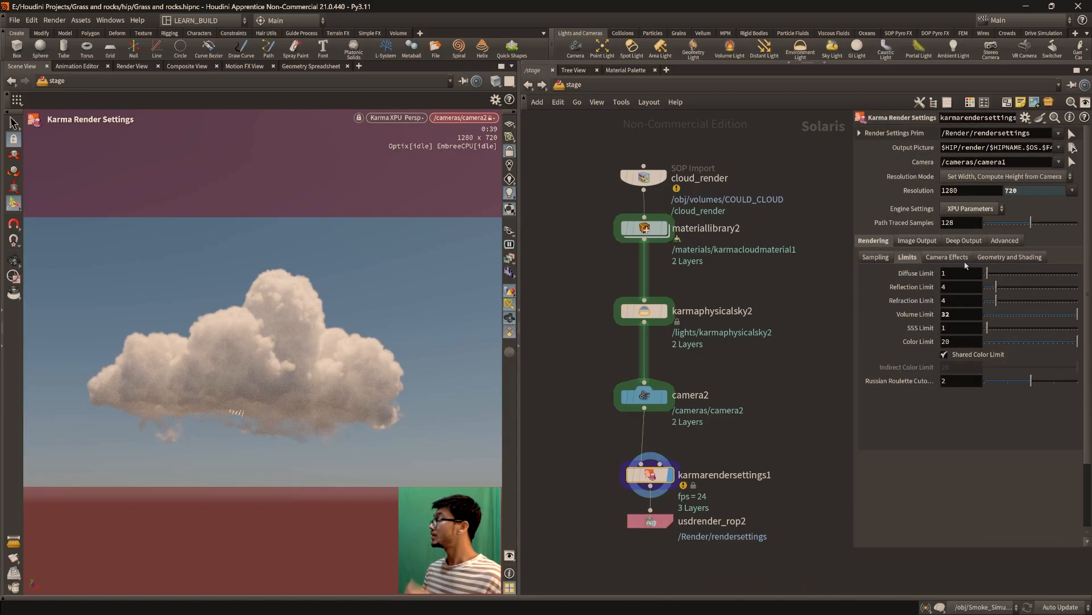
pyautogui.click(876, 256)
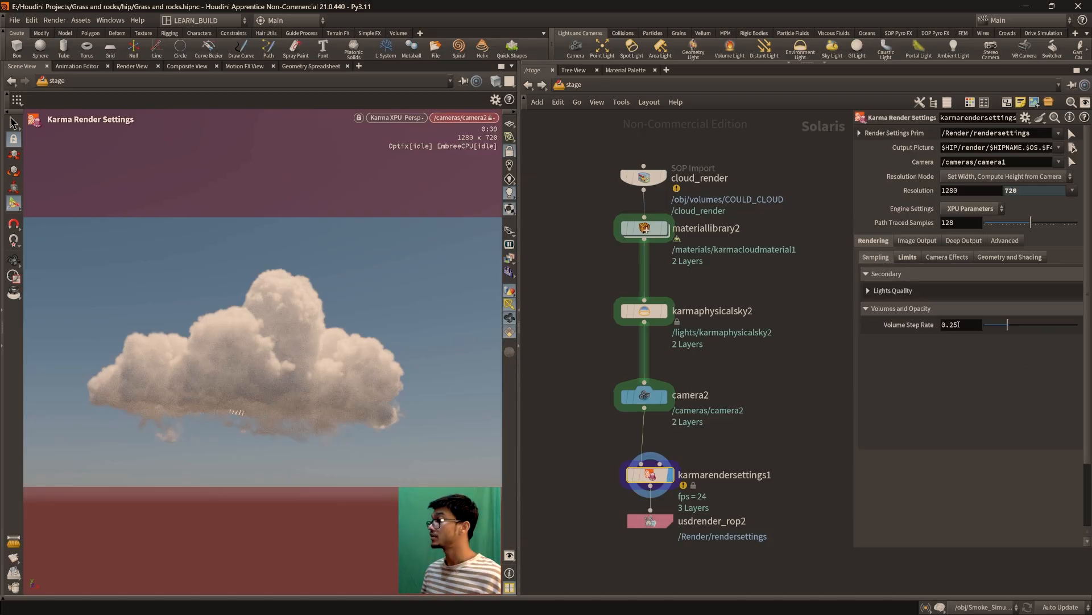
pyautogui.moveTo(959, 325); pyautogui.dragTo(950, 324)
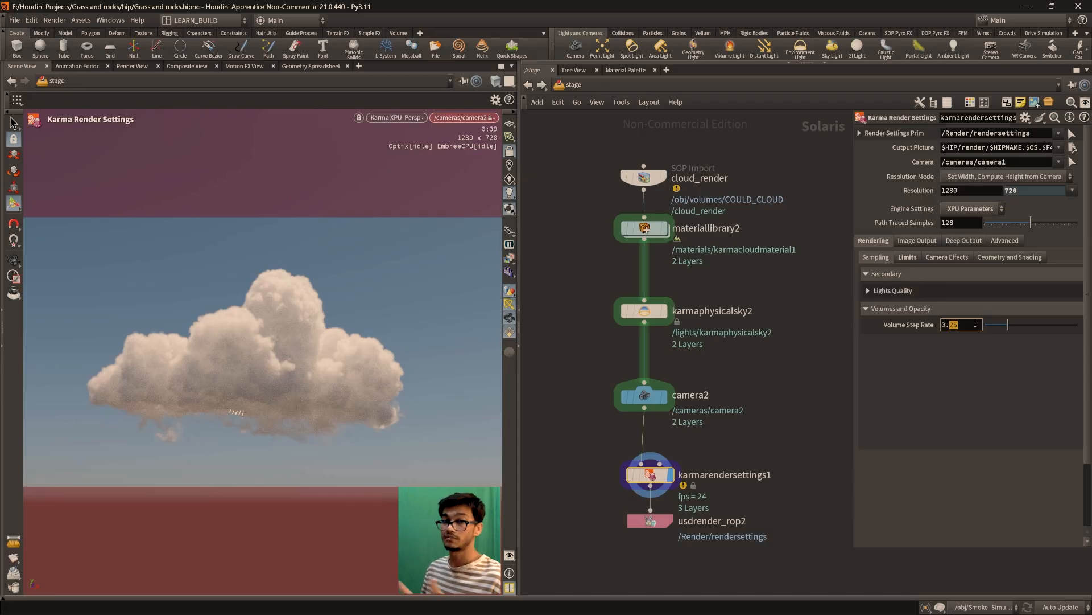
pyautogui.press('BackSpace')
pyautogui.write('50')
pyautogui.press('Return')
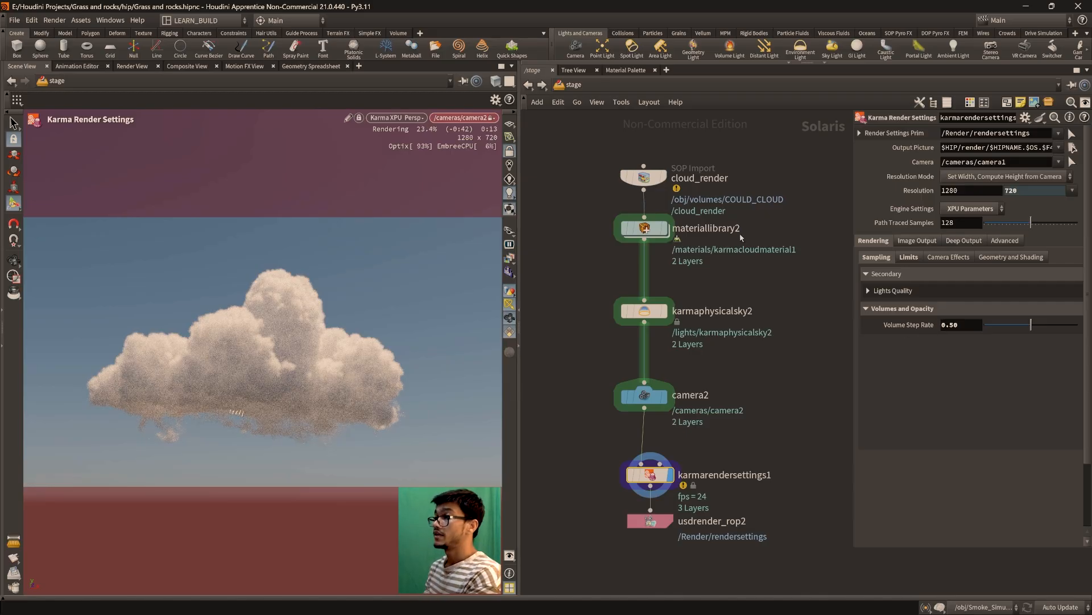
# Review the parameters of the SOP Import, Karma Render Settings and USD Render ROP nodes
pyautogui.click(643, 178)
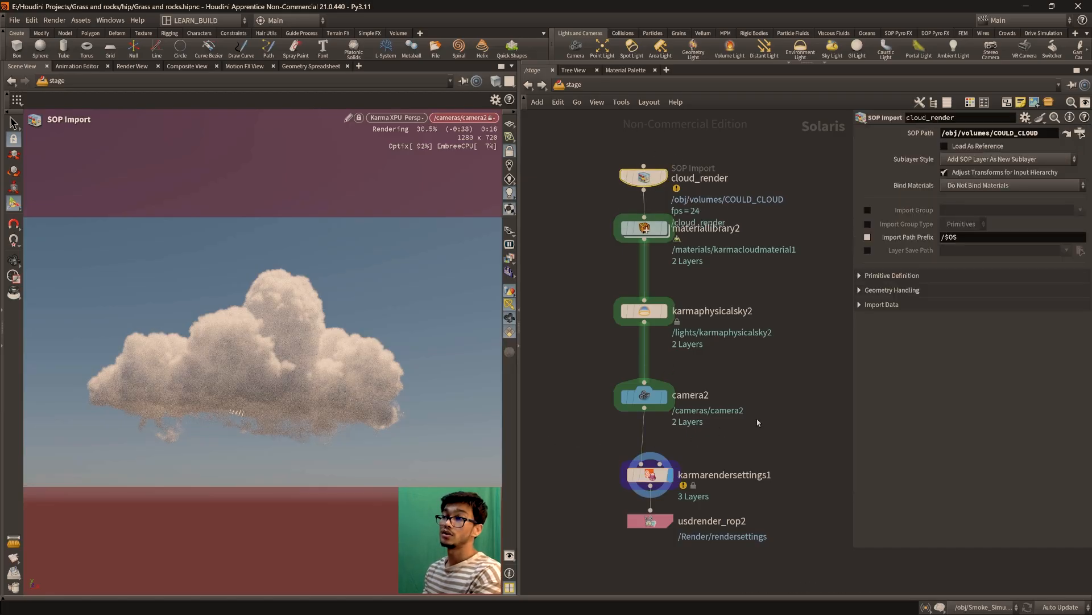
pyautogui.click(650, 475)
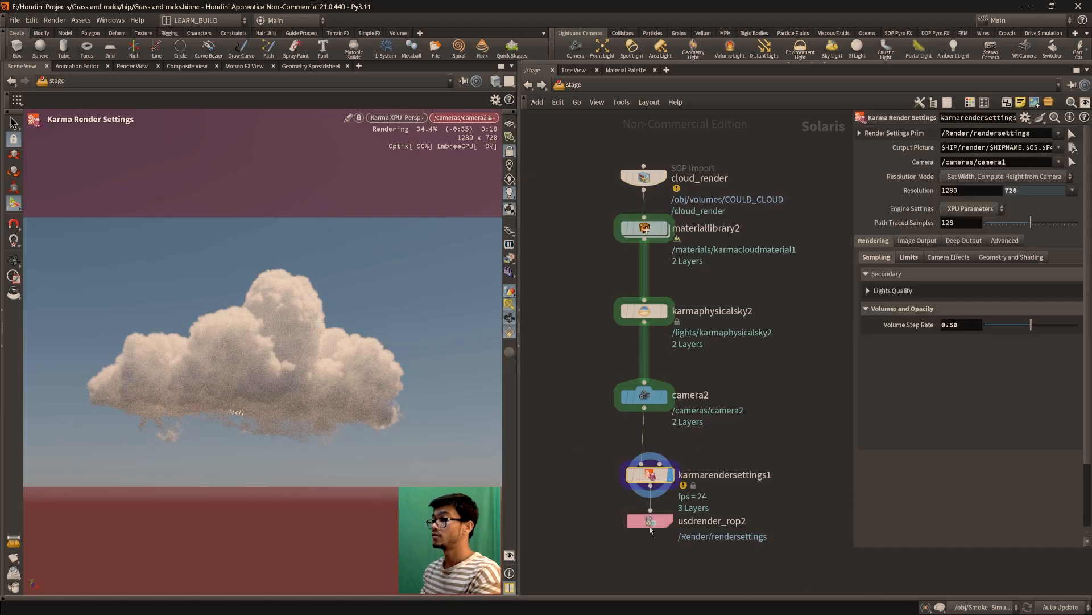
pyautogui.click(651, 521)
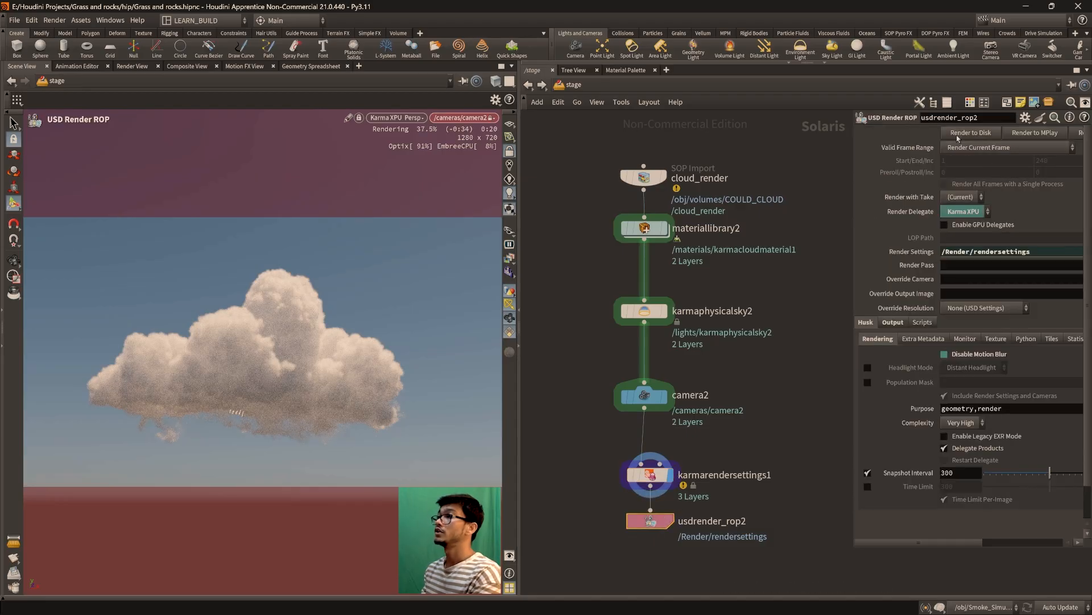